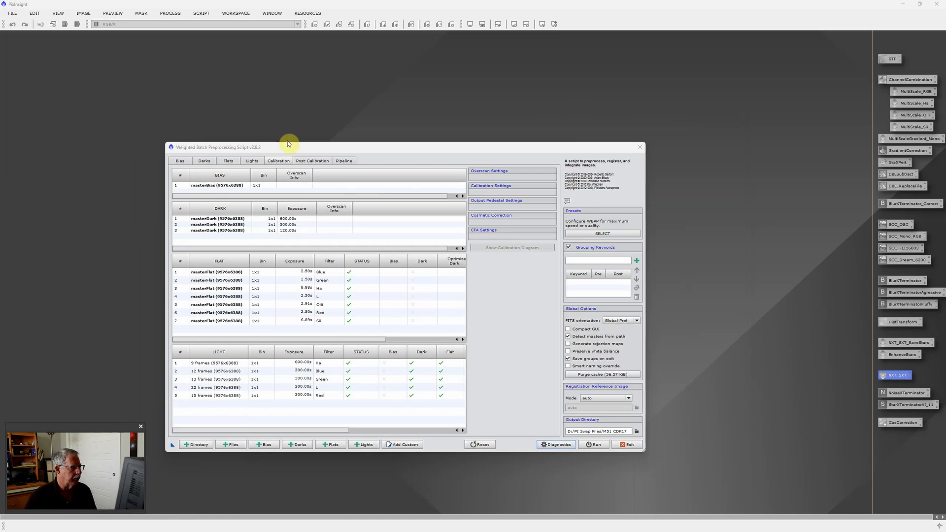
# Step: Review the master light files in the M51 CDK17 master folder, then close the folder and exit the Weighted Batch Preprocessing script
pyautogui.moveTo(323, 151); pyautogui.dragTo(362, 126)
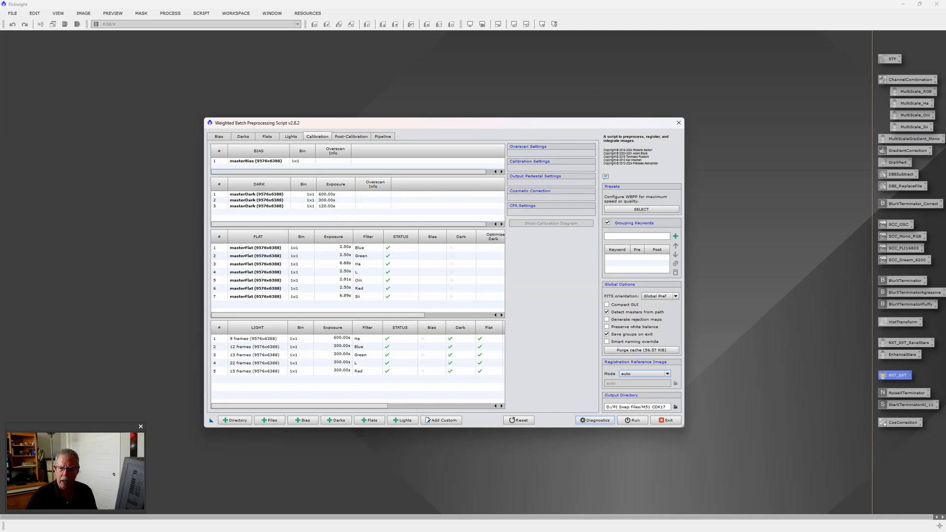
pyautogui.moveTo(945, 256); pyautogui.dragTo(601, 182)
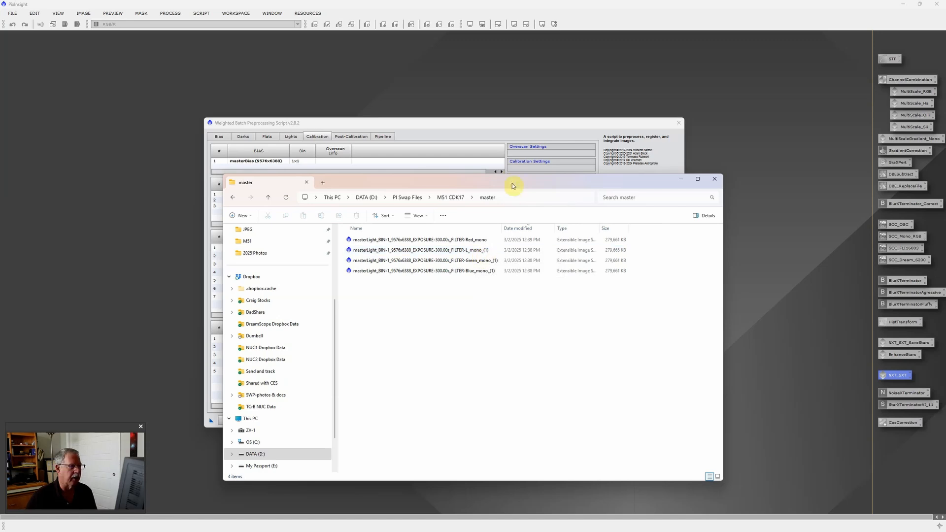
pyautogui.moveTo(504, 179); pyautogui.dragTo(696, 178)
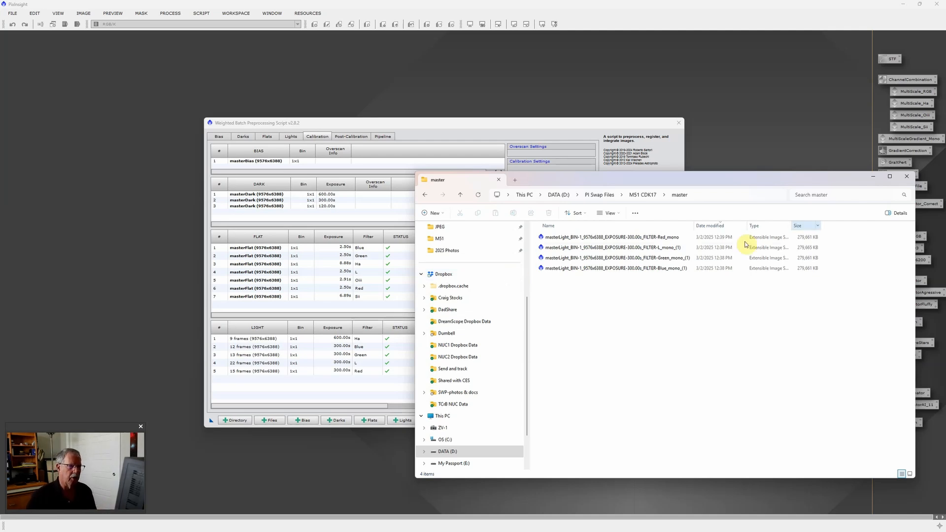
pyautogui.click(904, 176)
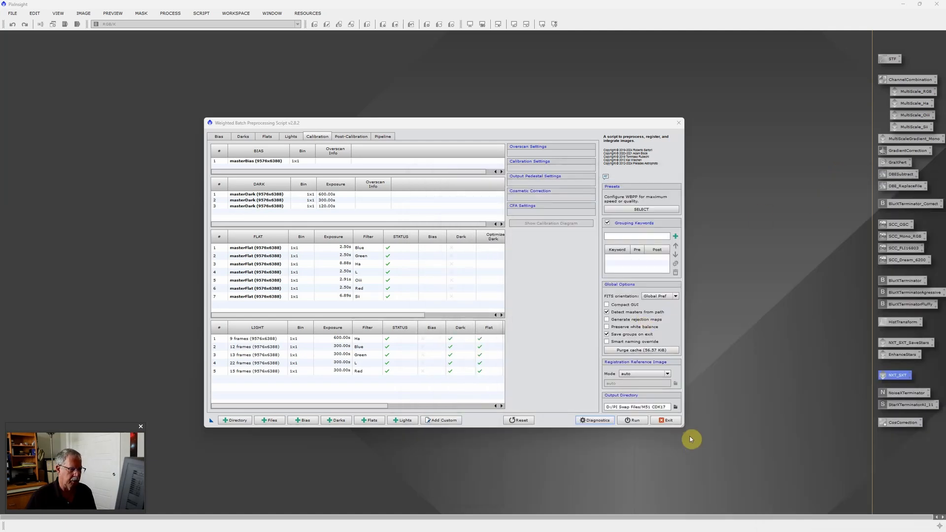
pyautogui.click(666, 420)
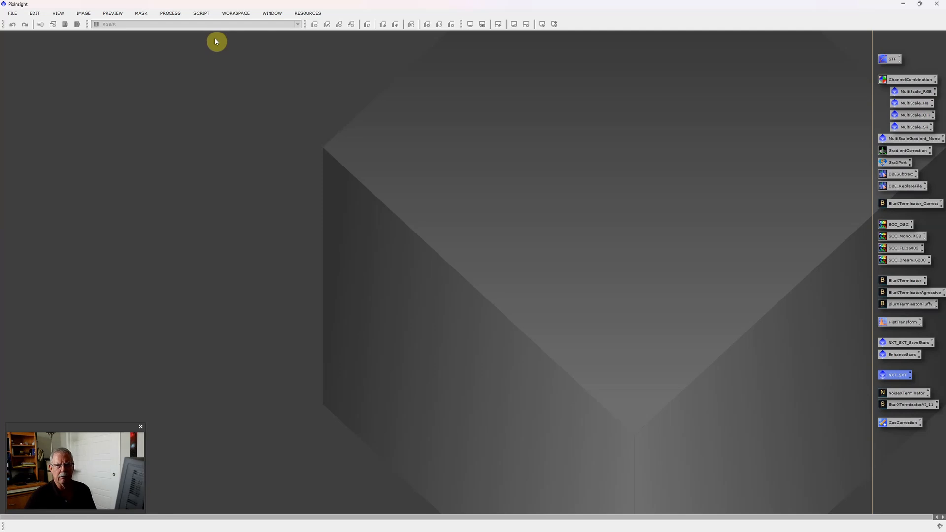
# Step: Open the Blink process and clear all the images already loaded in it
pyautogui.click(170, 13)
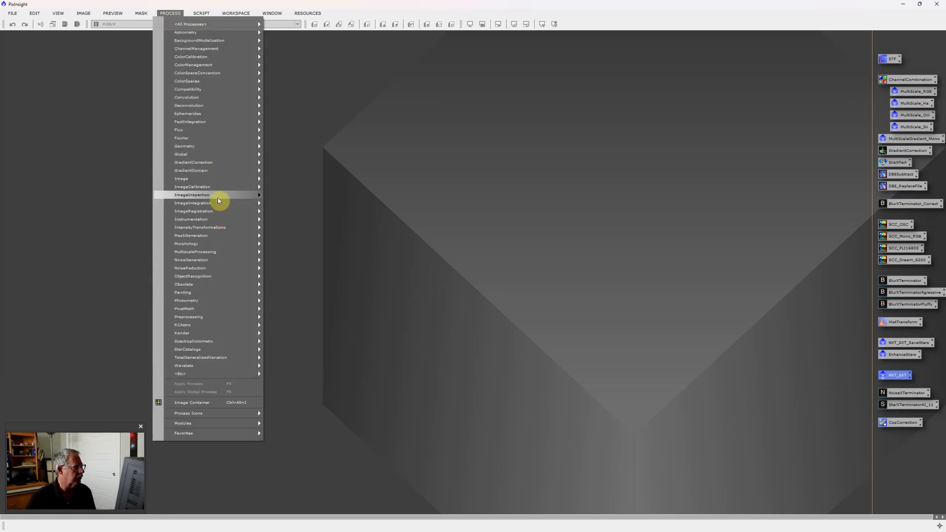
pyautogui.moveTo(218, 198)
pyautogui.click(296, 197)
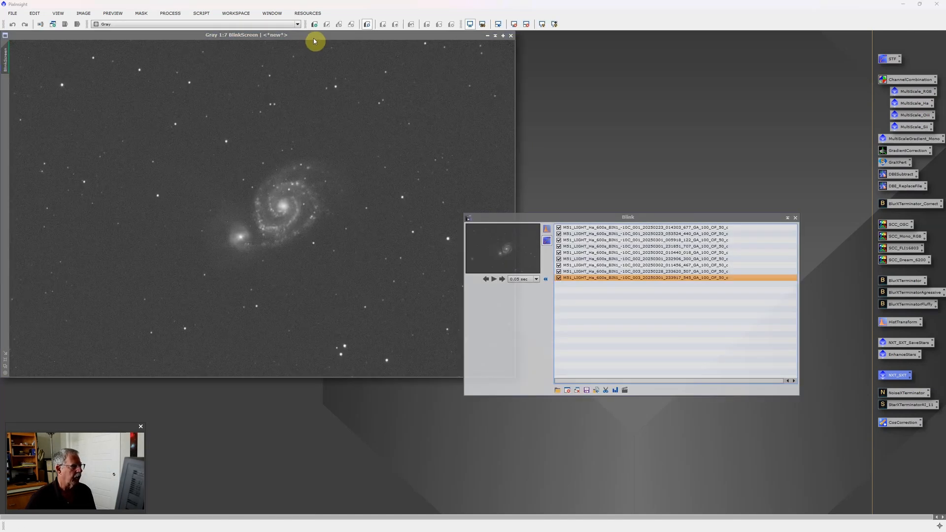
pyautogui.click(577, 390)
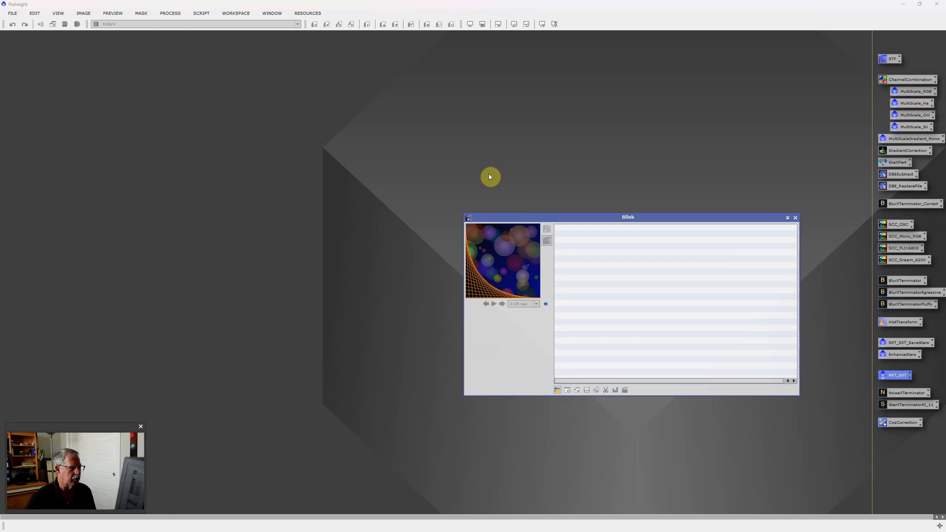
# Step: Browse the M51 CDK17 registered and calibrated Ha flat folders and the M51 CDK17 Ha folder for frames to blink
pyautogui.moveTo(615, 220); pyautogui.dragTo(368, 121)
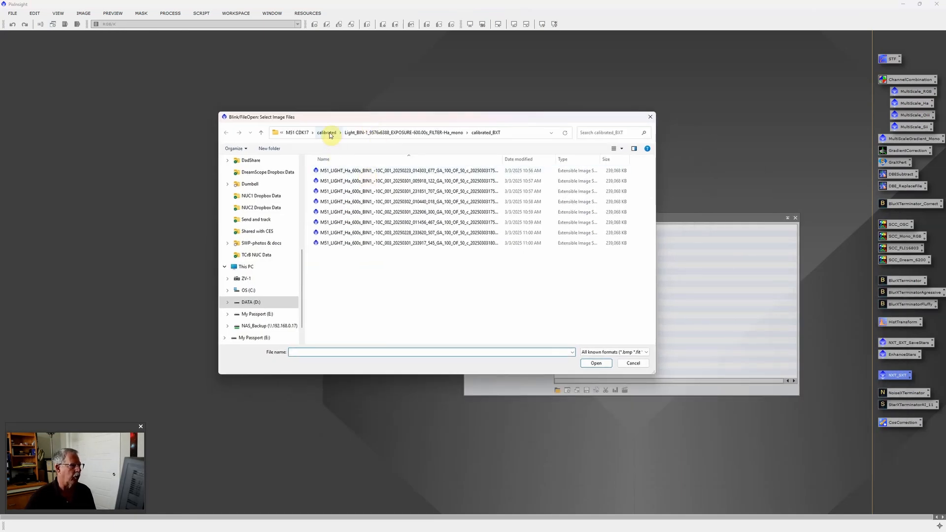
pyautogui.click(299, 133)
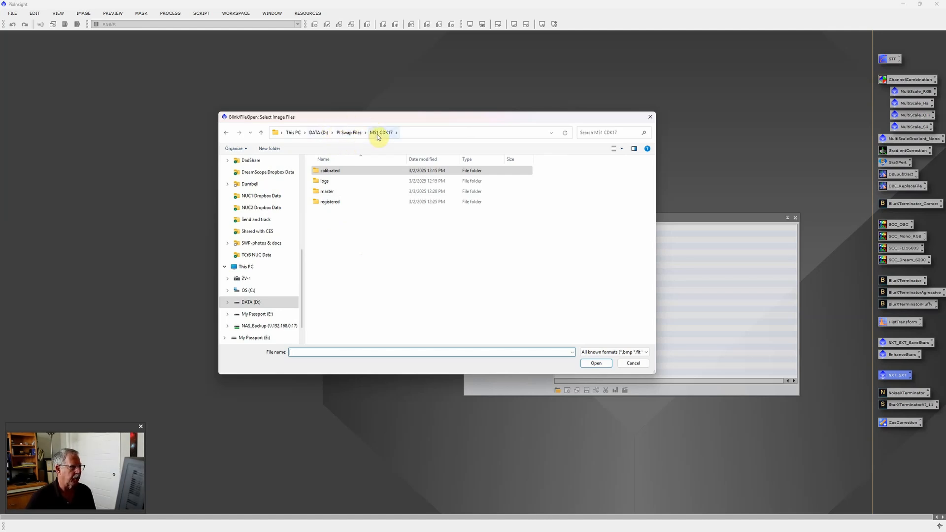
pyautogui.doubleClick(346, 203)
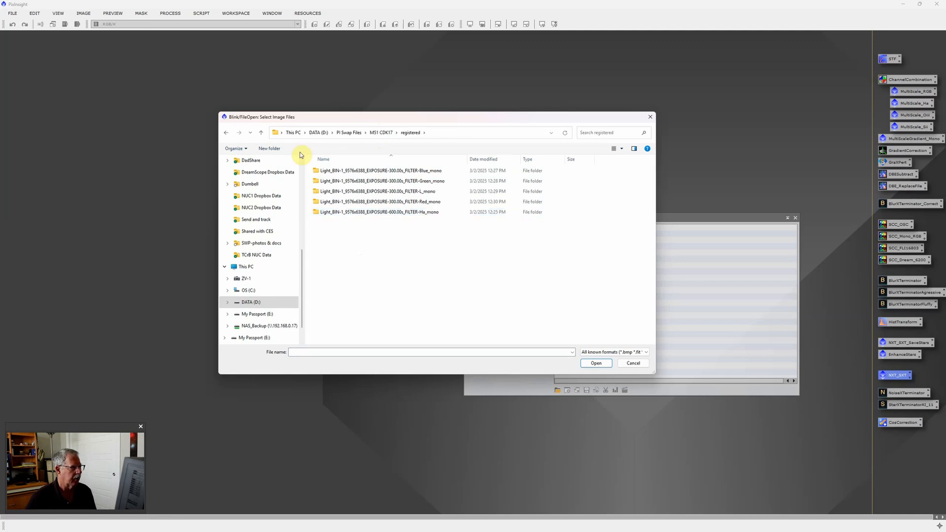
pyautogui.click(226, 133)
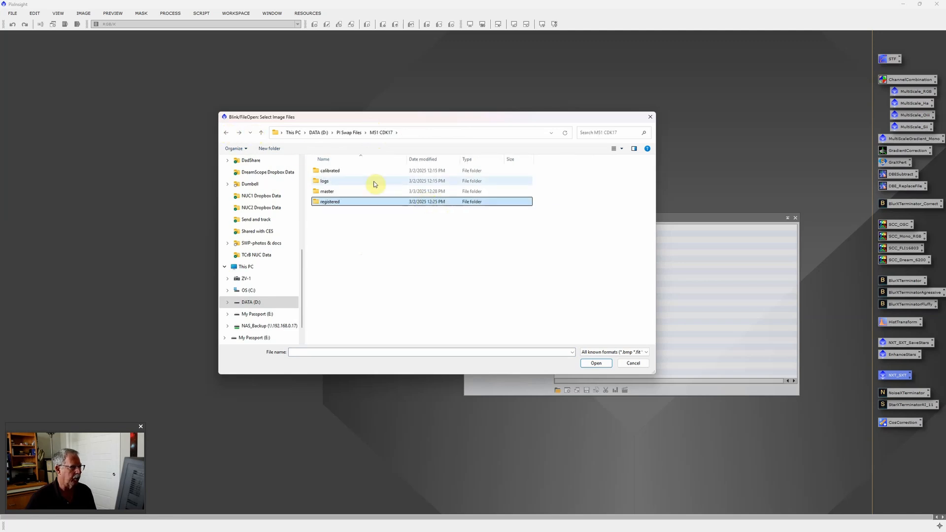
pyautogui.doubleClick(348, 172)
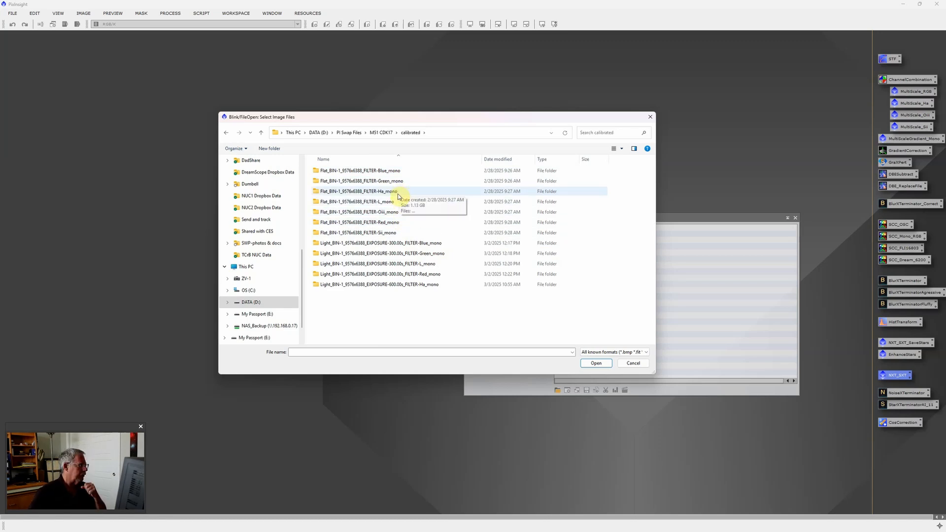
pyautogui.doubleClick(398, 192)
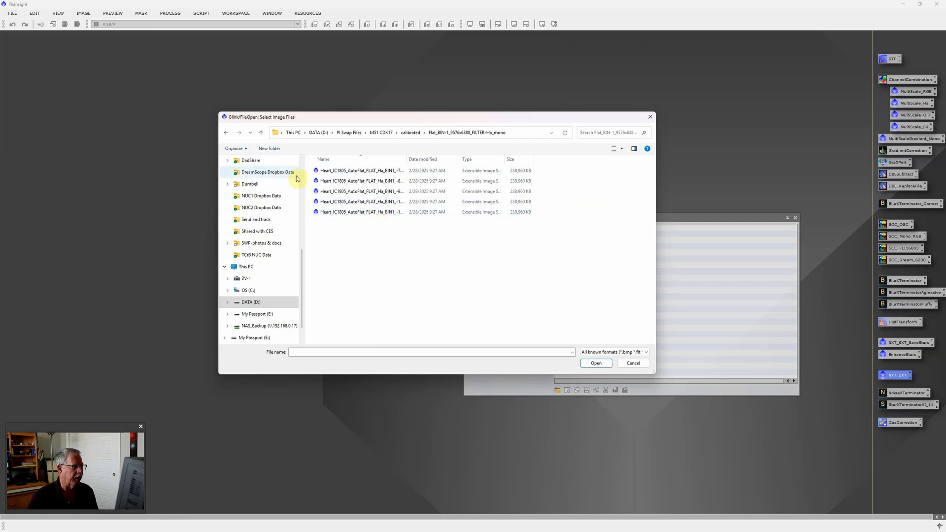
pyautogui.click(227, 133)
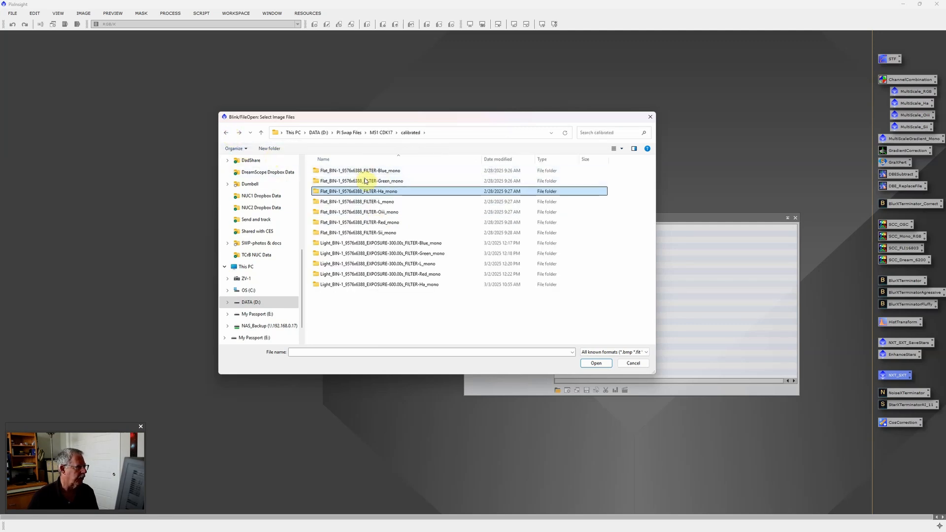
pyautogui.click(348, 132)
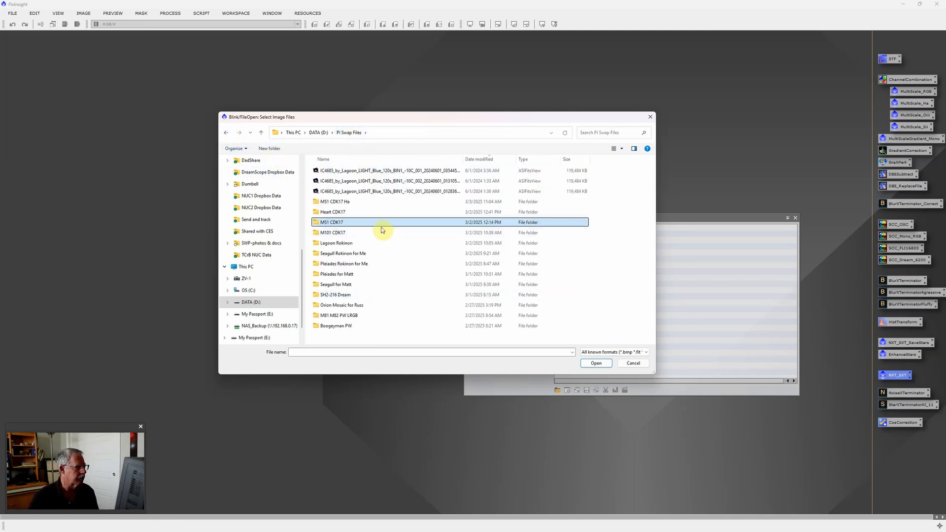
pyautogui.click(343, 204)
pyautogui.doubleClick(343, 203)
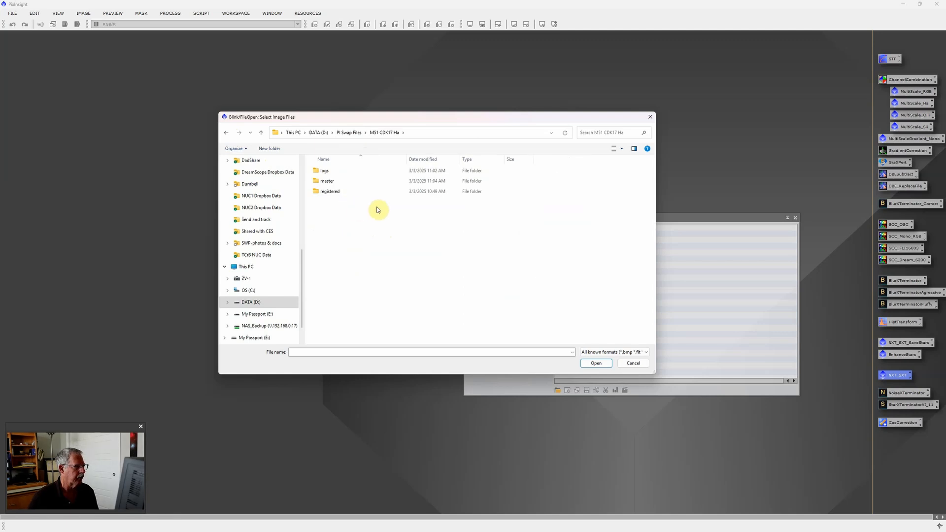
pyautogui.click(226, 133)
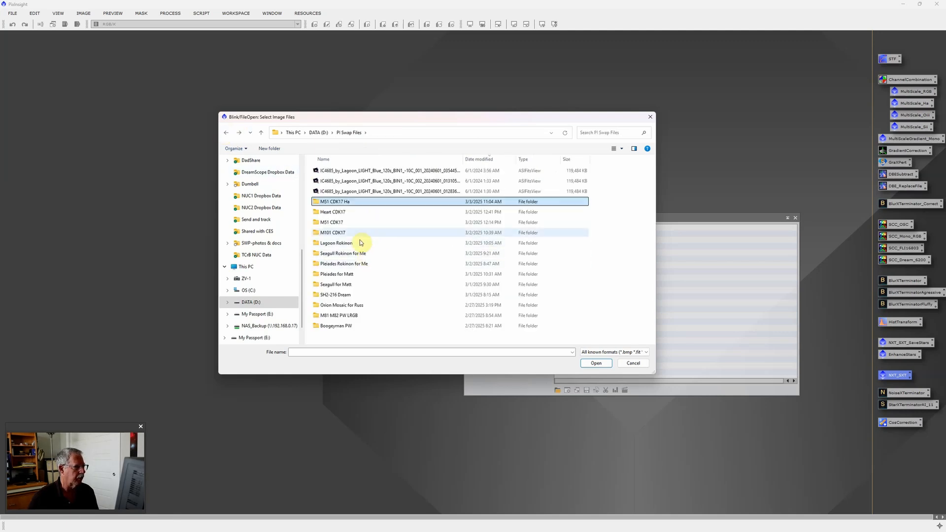
# Step: Load all eight calibrated 600 s Ha light frames from the M51 CDK17 calibrated folder into Blink
pyautogui.doubleClick(350, 223)
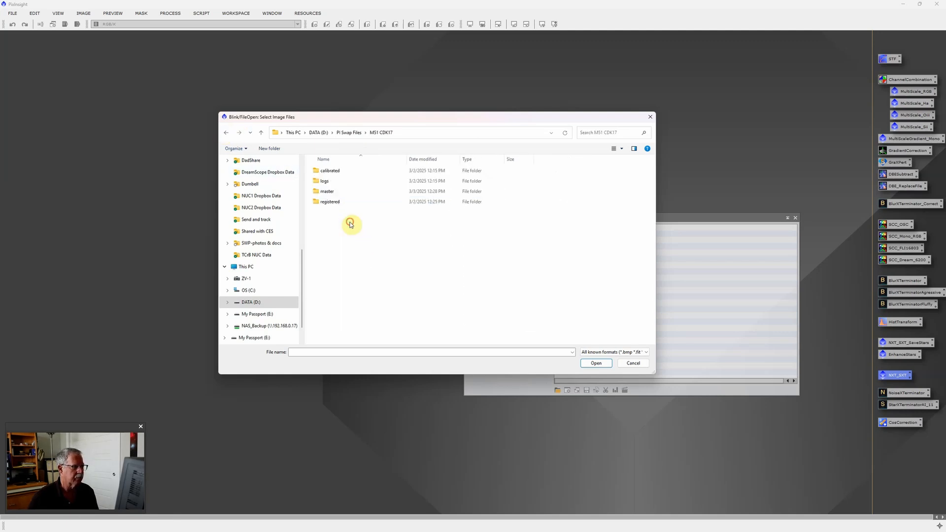
pyautogui.doubleClick(349, 171)
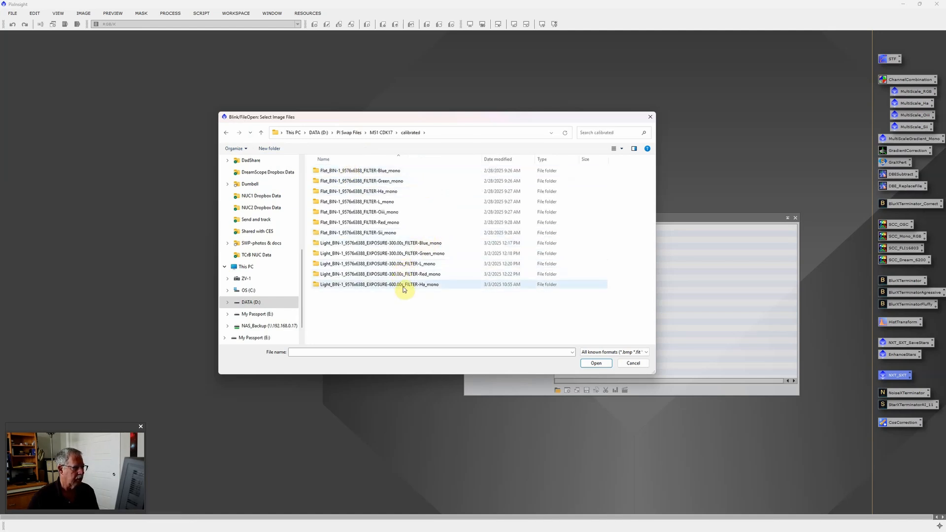
pyautogui.click(403, 286)
pyautogui.doubleClick(403, 287)
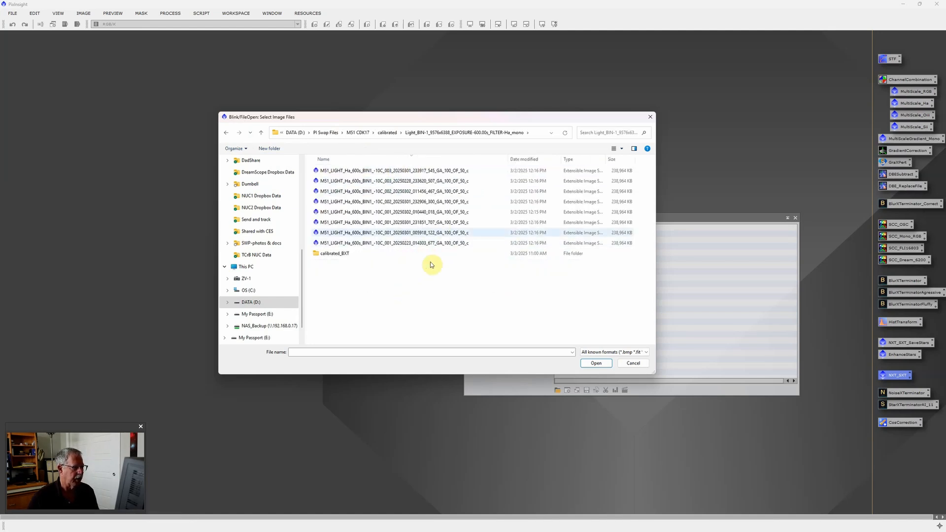
pyautogui.click(394, 172)
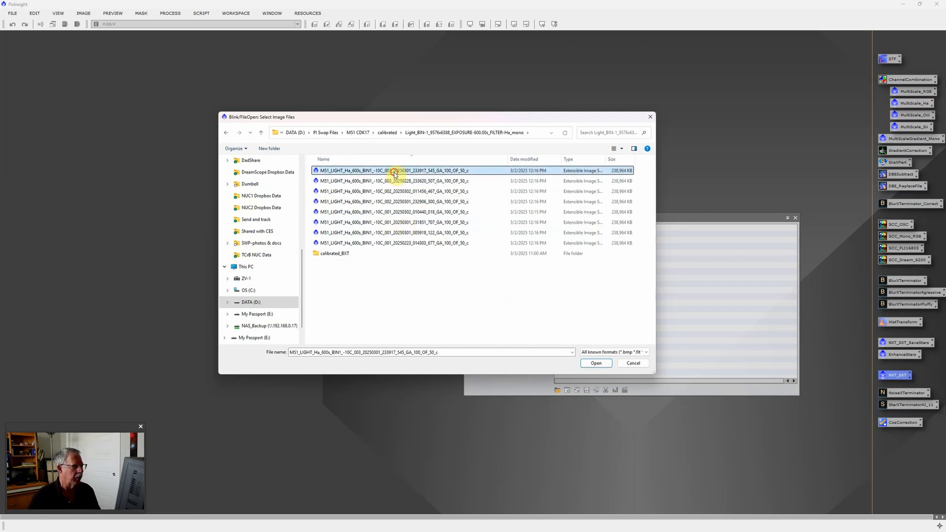
pyautogui.keyDown('shift'); pyautogui.click(403, 244); pyautogui.keyUp('shift')
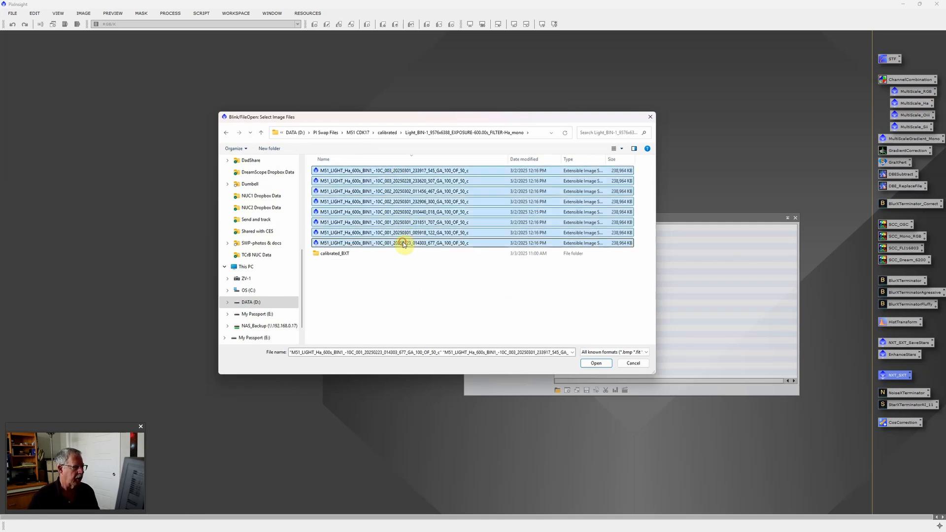
pyautogui.click(597, 365)
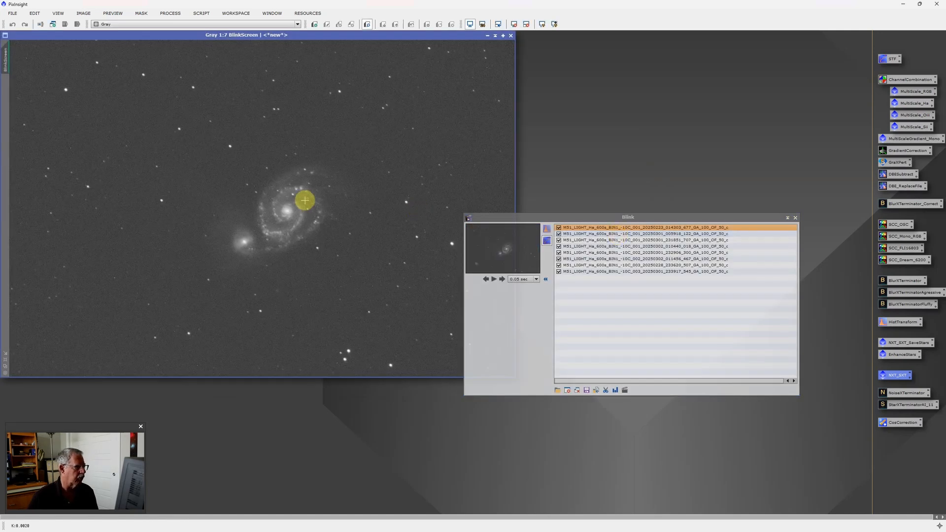
# Step: Compare the first three Ha frames one after another in Blink, then close the preview image and the Blink process
pyautogui.click(622, 228)
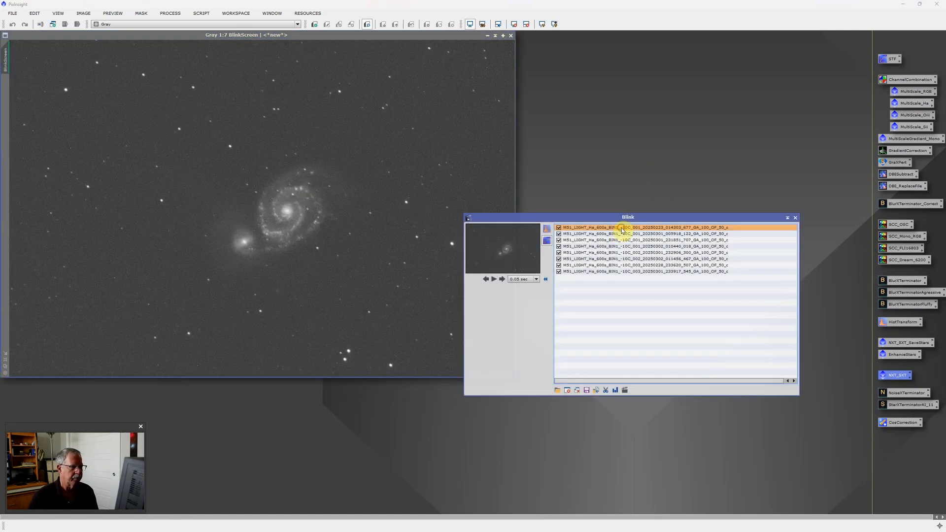
pyautogui.press('Down')
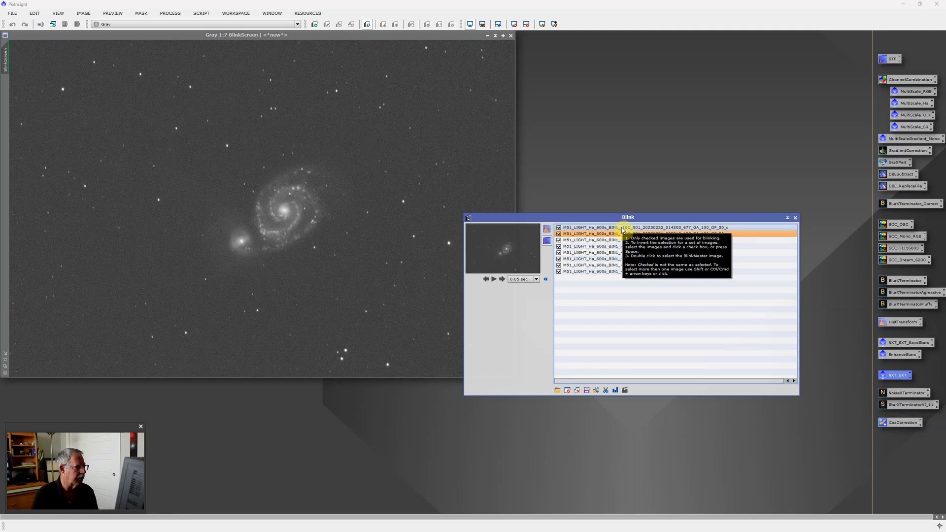
pyautogui.press('Down')
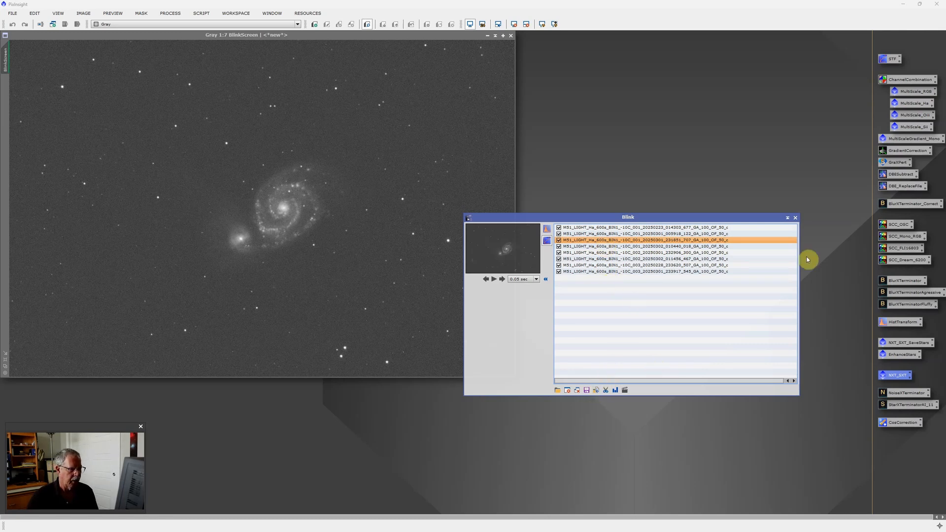
pyautogui.click(510, 35)
pyautogui.click(795, 217)
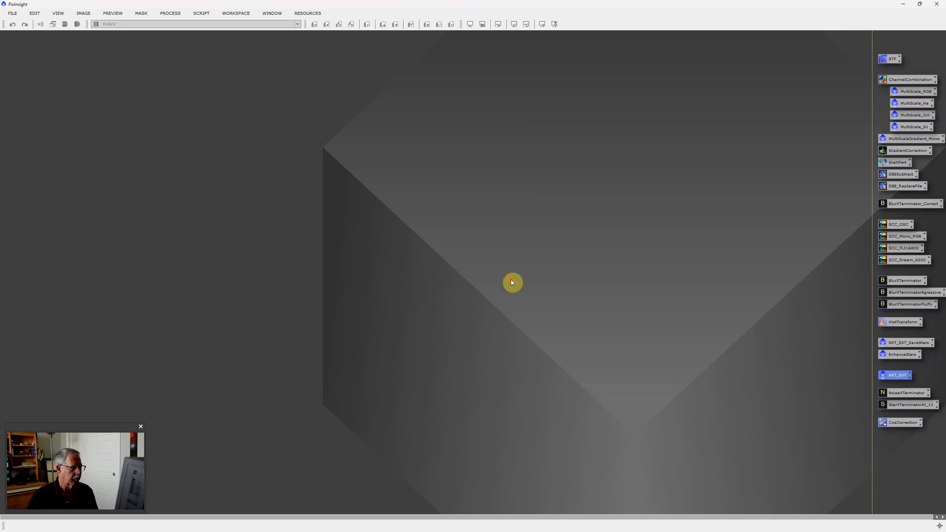
pyautogui.doubleClick(448, 163)
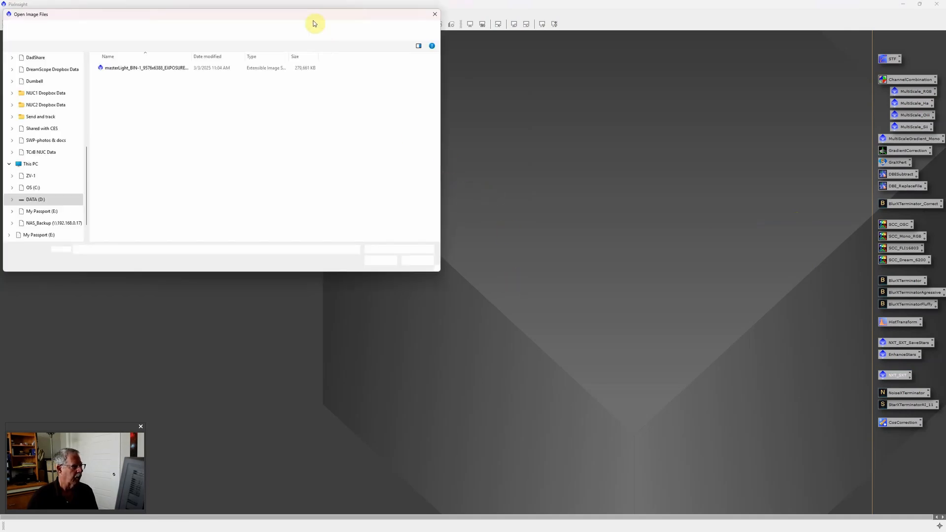
pyautogui.moveTo(312, 20); pyautogui.dragTo(535, 121)
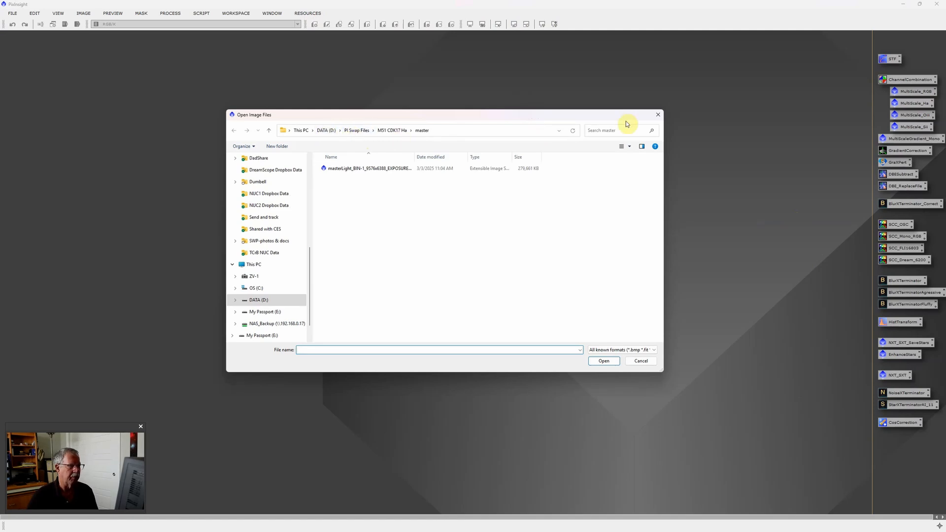
pyautogui.click(657, 115)
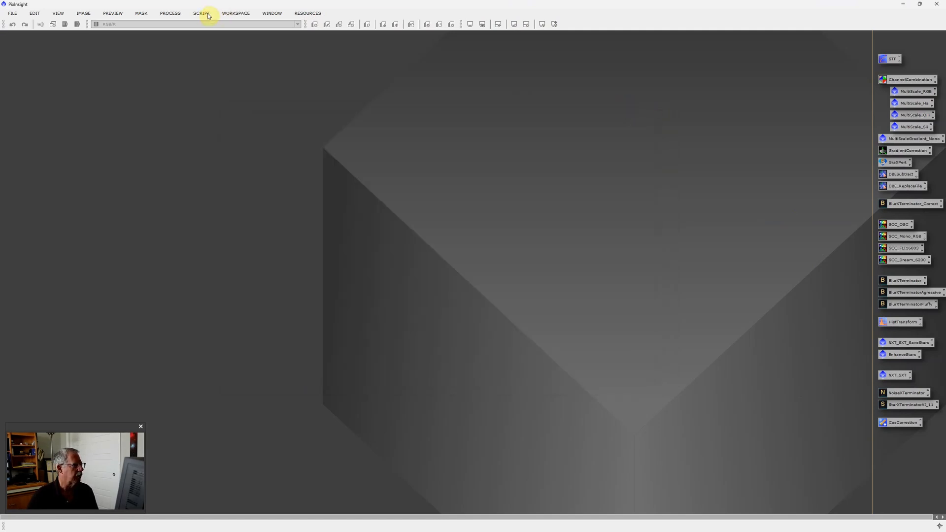
# Step: Open the WeightedBatchPreprocessing script and reset its engine, clearing all file lists and purging the cache
pyautogui.click(207, 13)
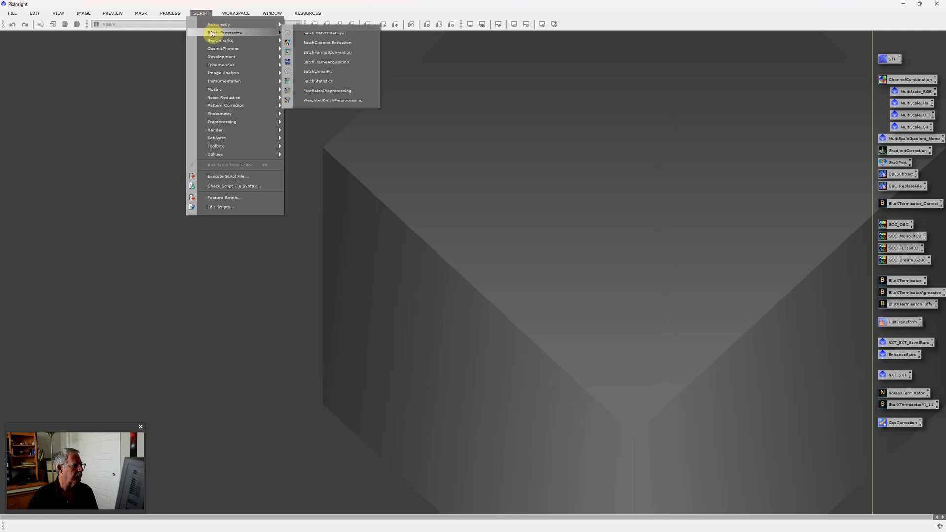
pyautogui.click(320, 100)
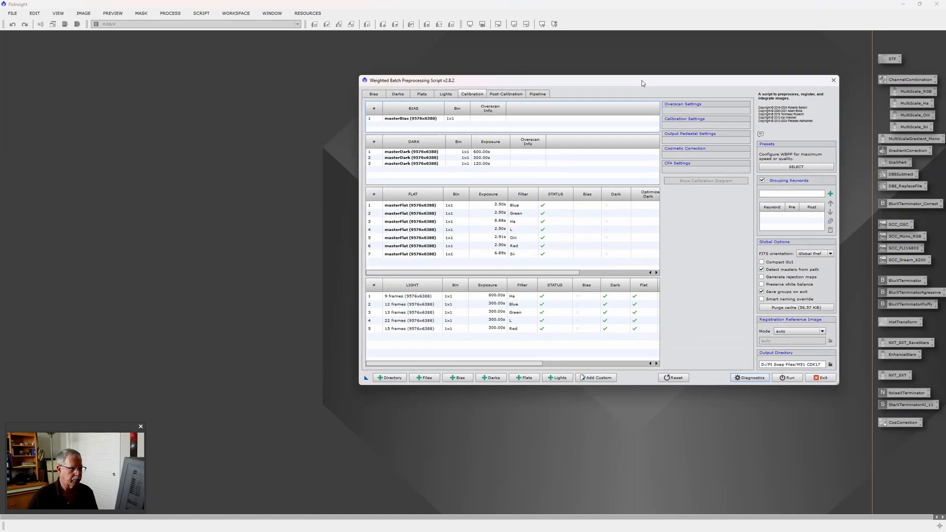
pyautogui.moveTo(641, 81); pyautogui.dragTo(602, 95)
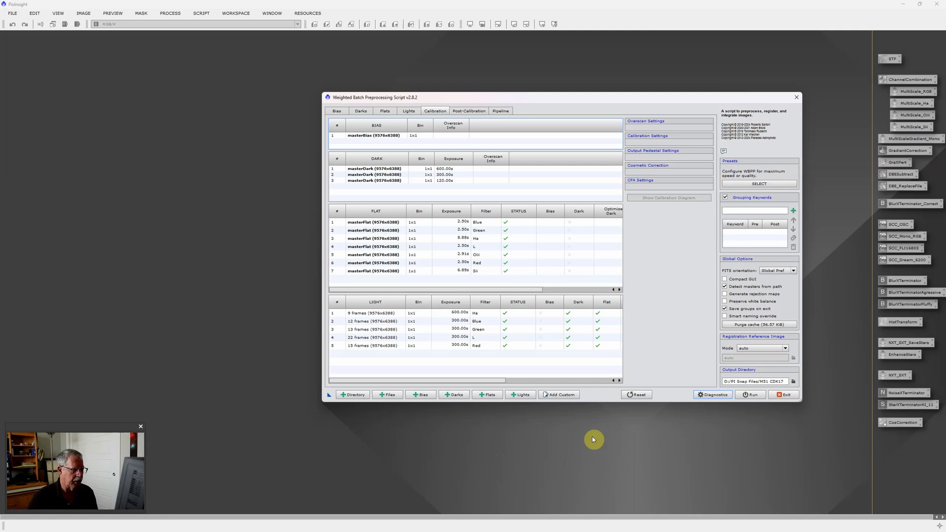
pyautogui.click(641, 396)
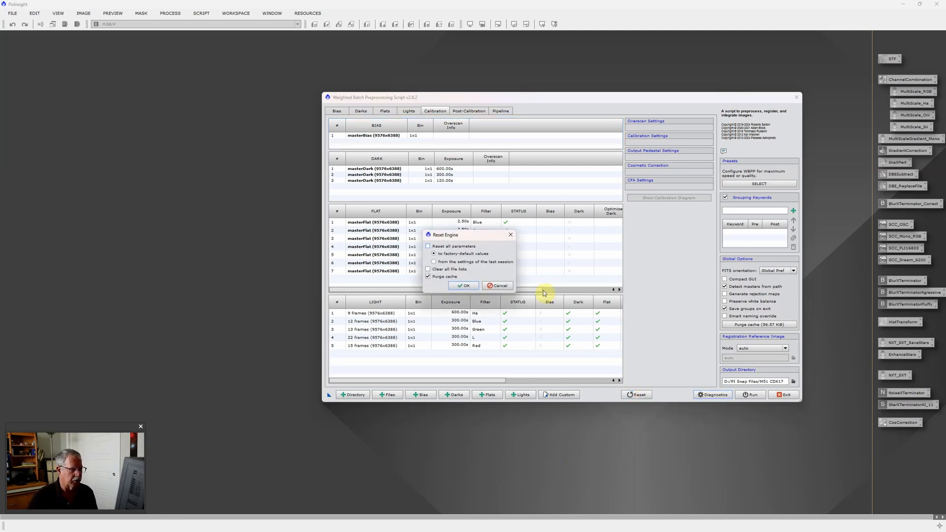
pyautogui.click(450, 262)
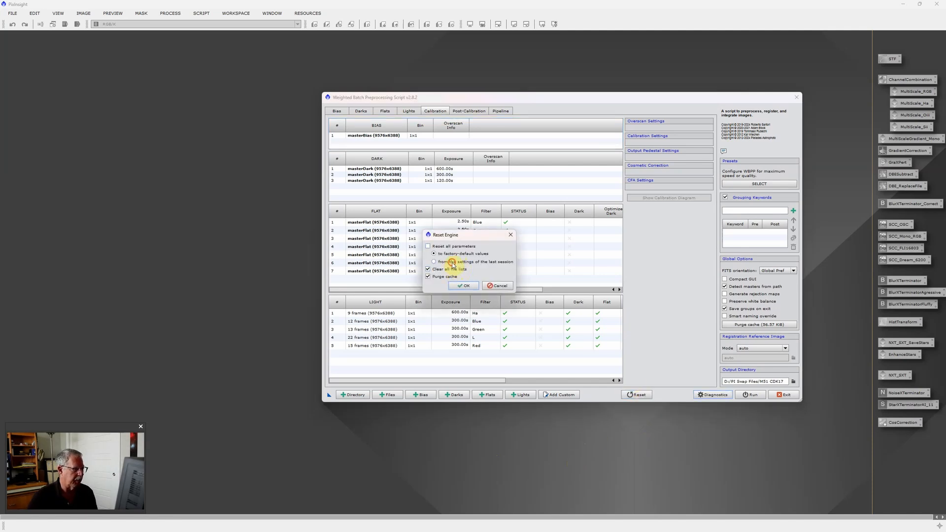
pyautogui.click(462, 286)
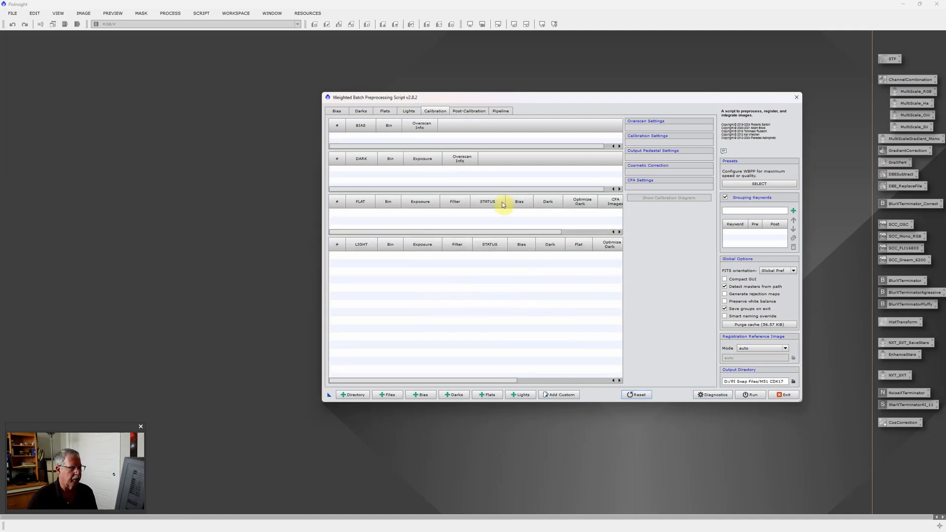
# Step: Add all eight calibrated 600 s Ha frames from the M51 CDK17 calibrated folder as light frames
pyautogui.click(408, 111)
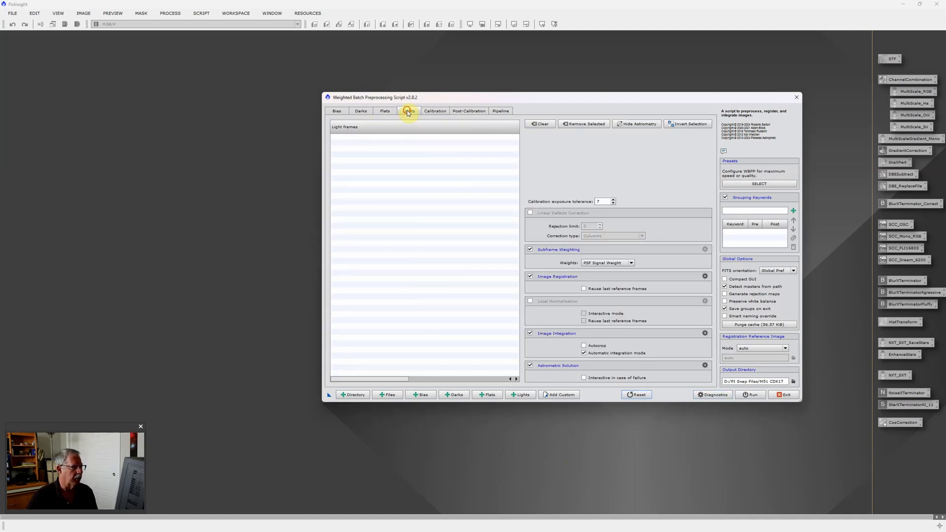
pyautogui.click(519, 397)
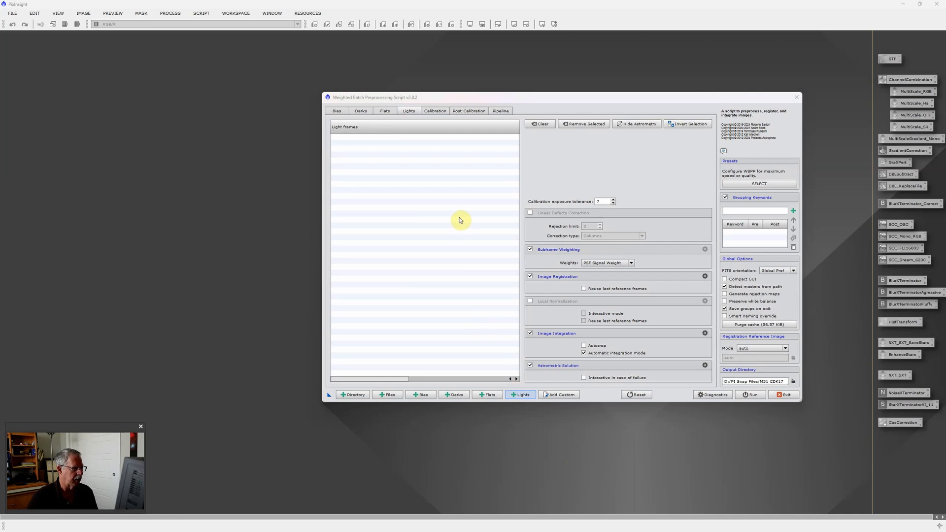
pyautogui.click(518, 163)
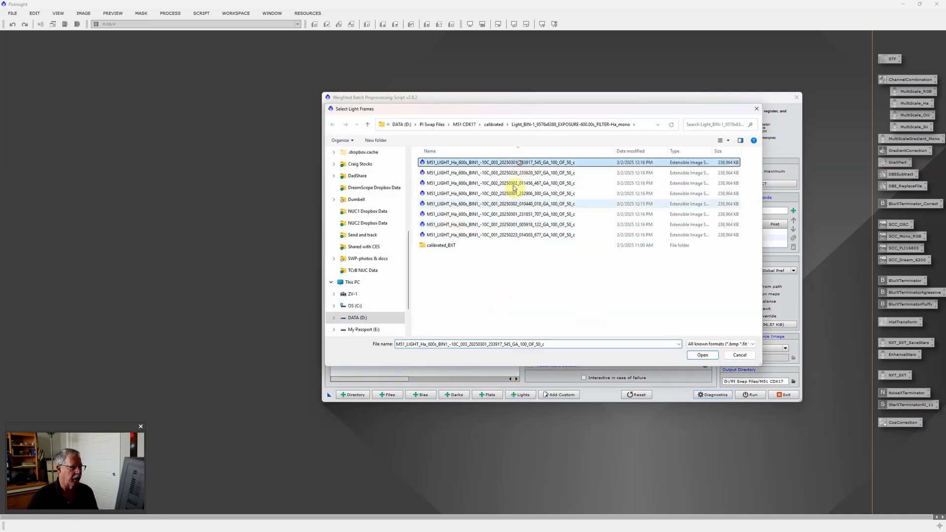
pyautogui.keyDown('shift'); pyautogui.click(508, 235); pyautogui.keyUp('shift')
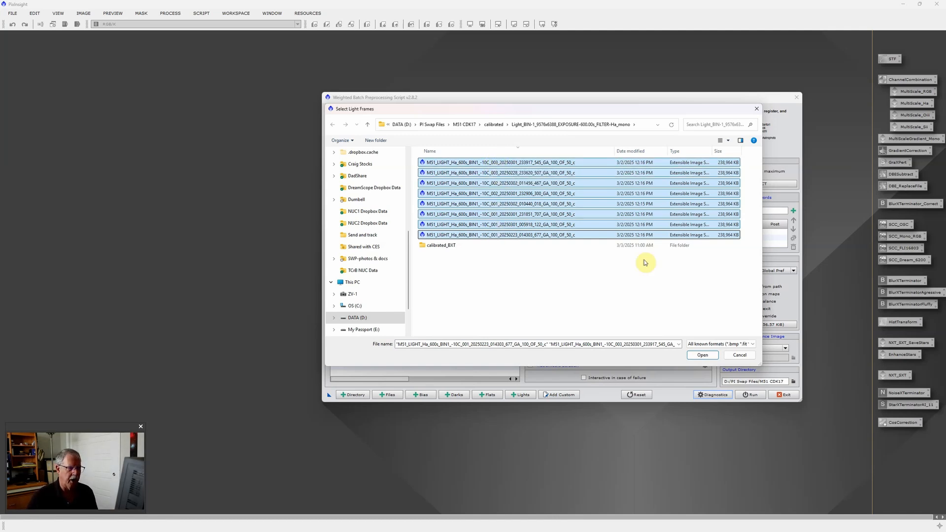
pyautogui.click(700, 354)
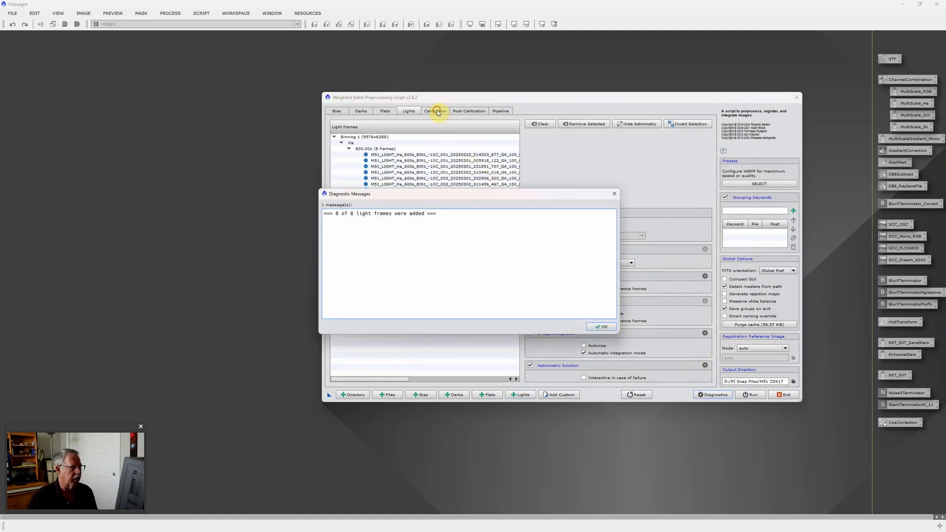
pyautogui.click(600, 327)
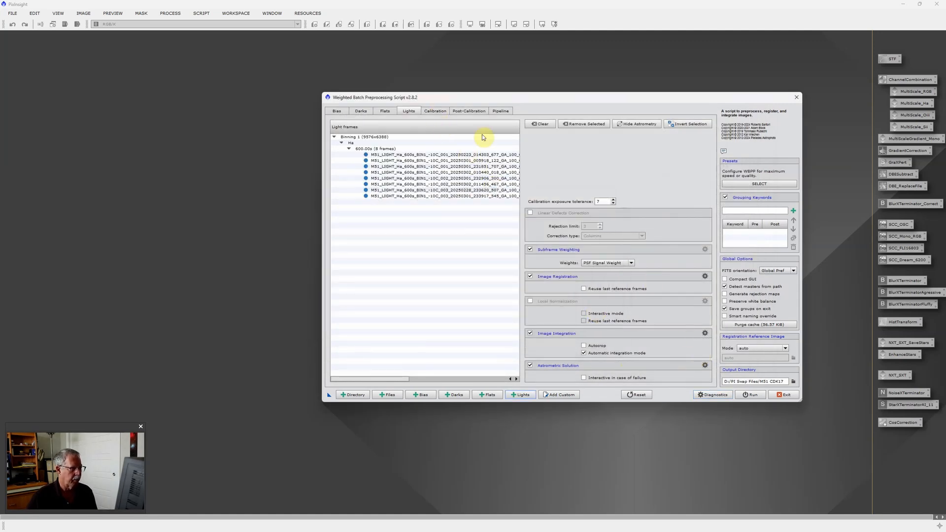
# Step: Set the registration reference image mode to manual, choose M51_LIGHT_Ha_600s_BIN1_-10C_003_20250301_233917_545_GA_100_OF_50_c as the reference, and close the script
pyautogui.click(439, 110)
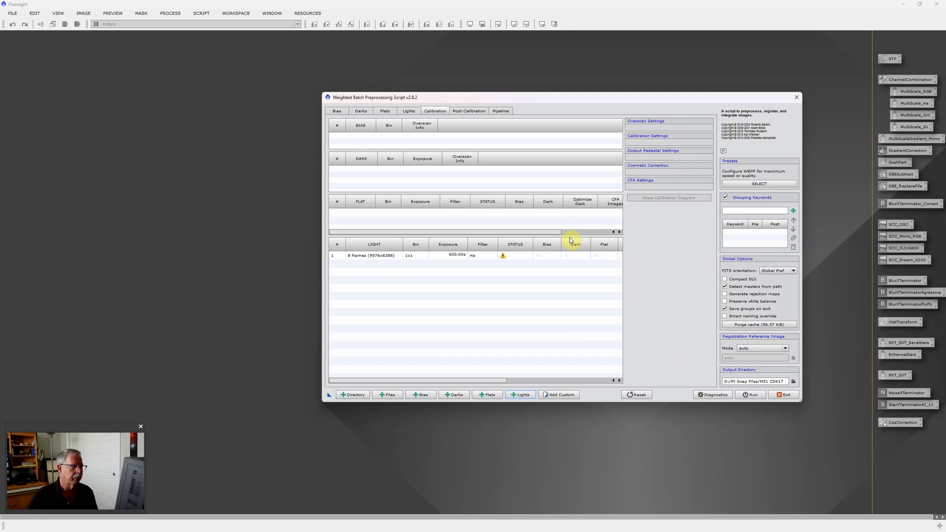
pyautogui.click(516, 270)
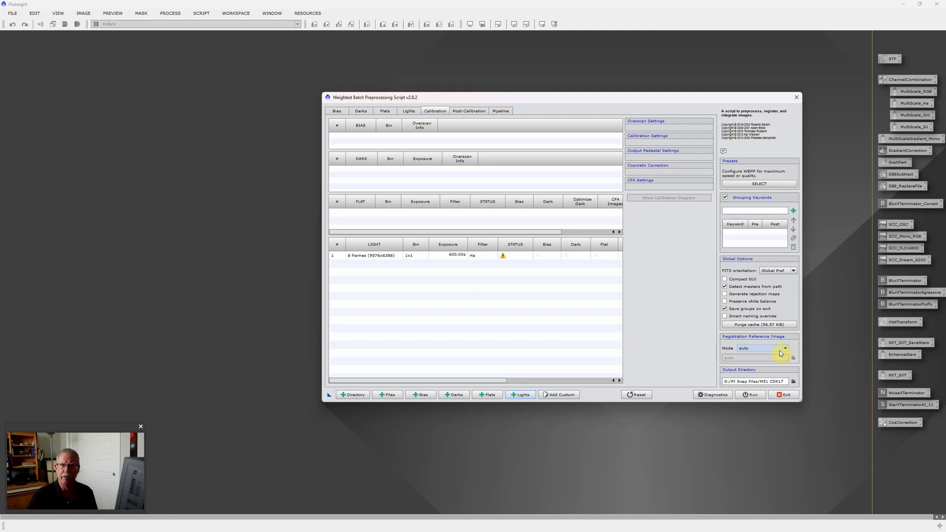
pyautogui.moveTo(779, 350)
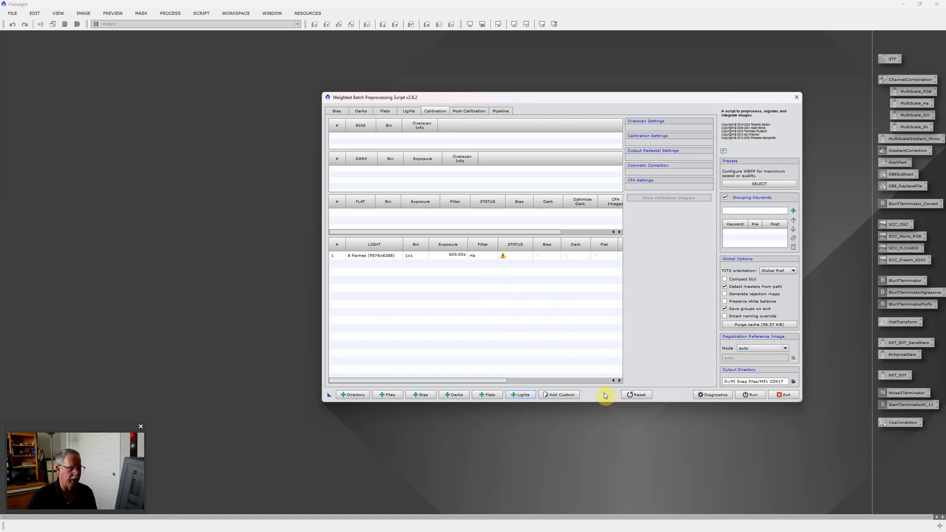
pyautogui.click(785, 347)
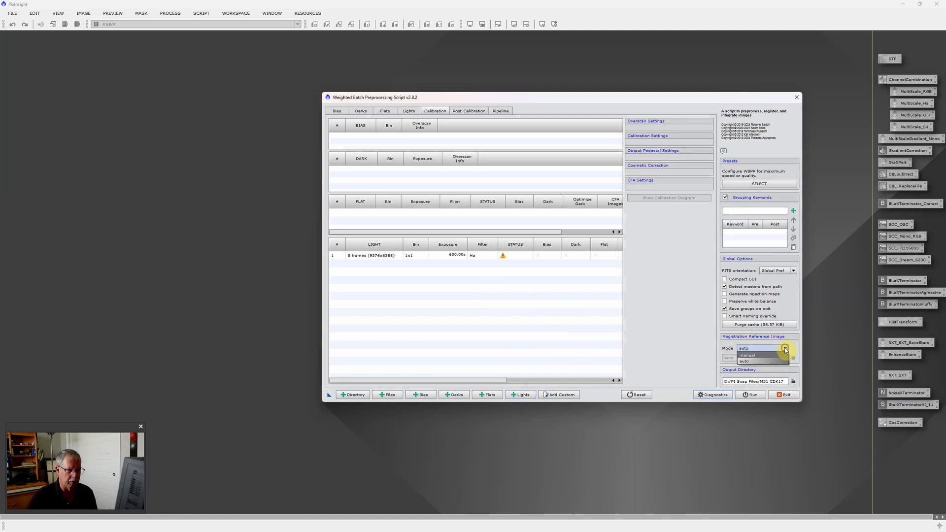
pyautogui.click(763, 358)
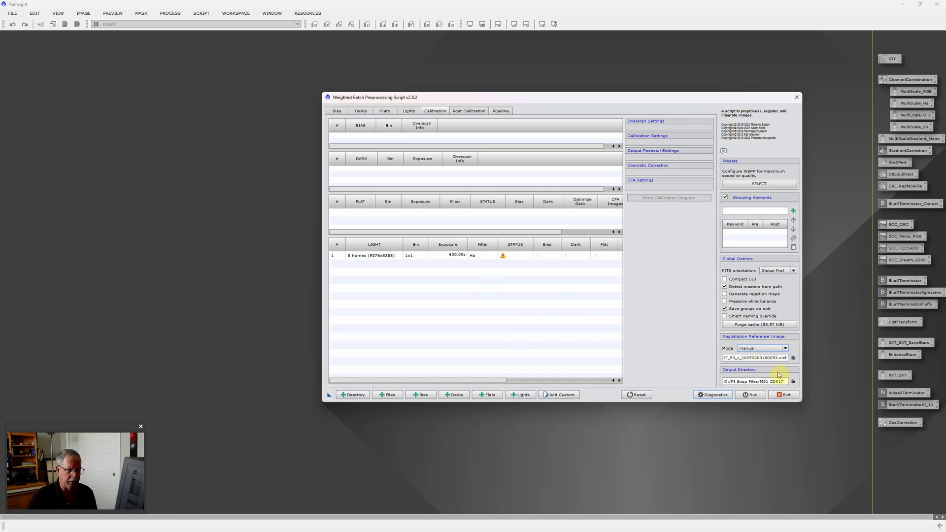
pyautogui.click(793, 359)
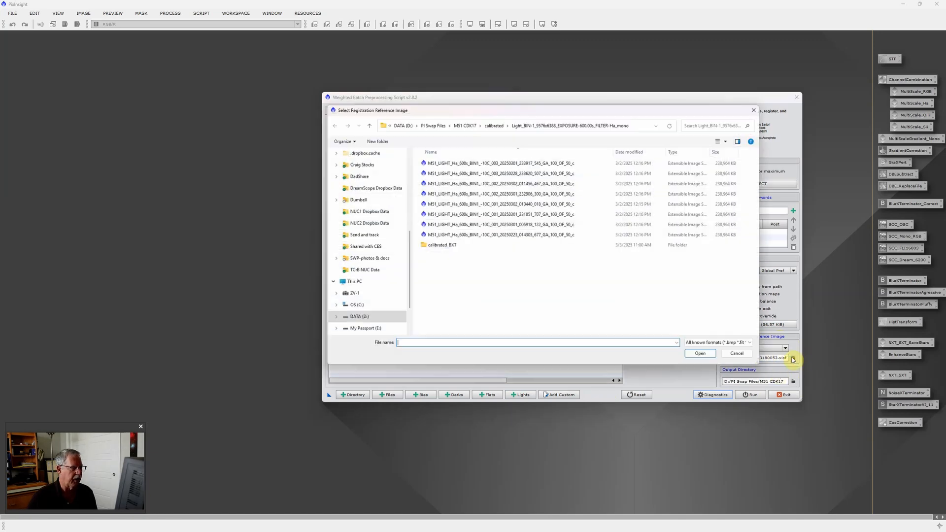
pyautogui.click(564, 165)
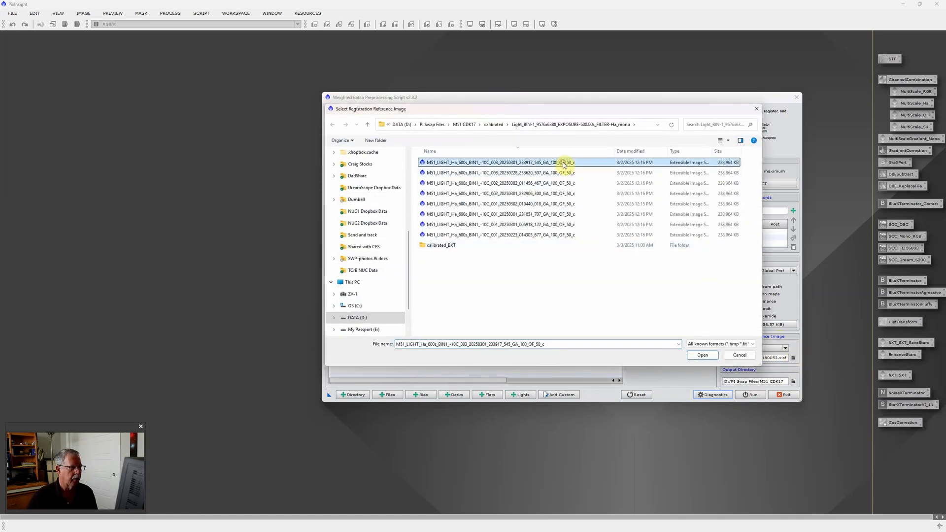
pyautogui.click(702, 355)
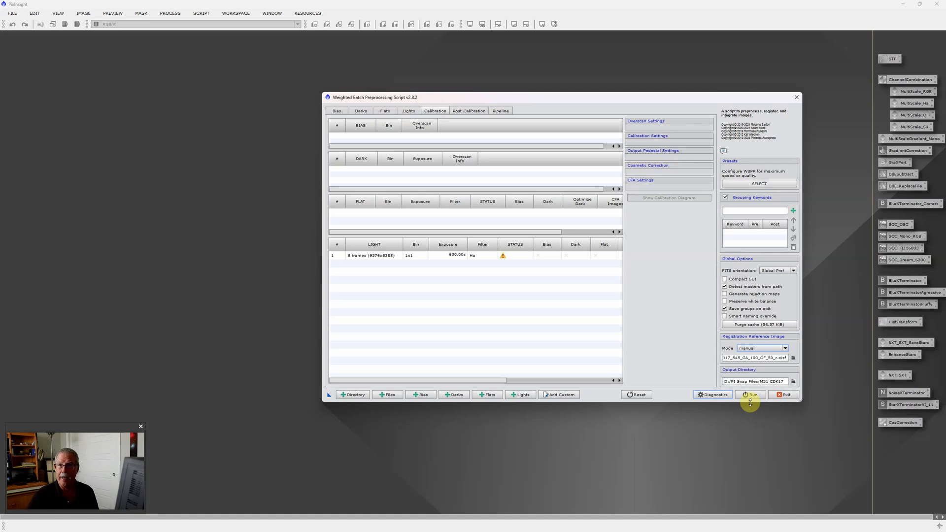
pyautogui.click(797, 100)
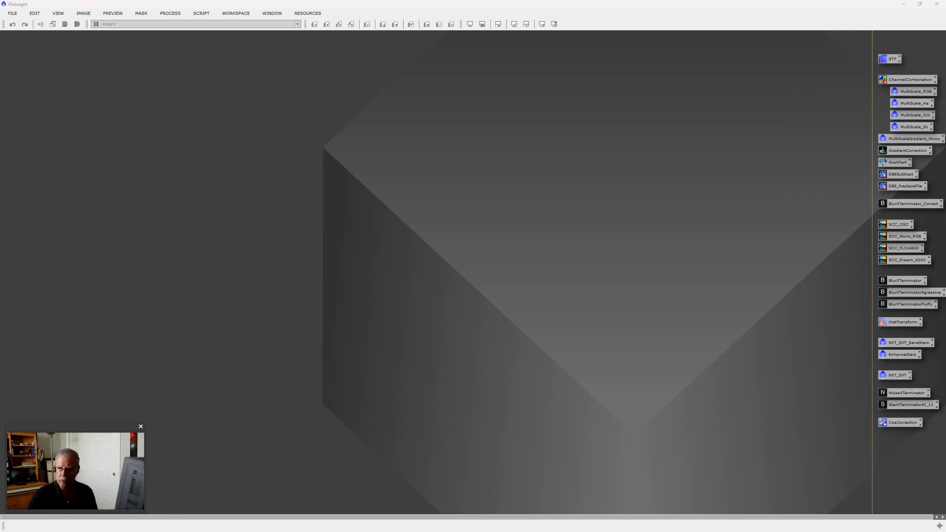
# Step: Reset the ImageContainer to remove its old master light entries, and close it
pyautogui.moveTo(728, 74); pyautogui.dragTo(566, 102)
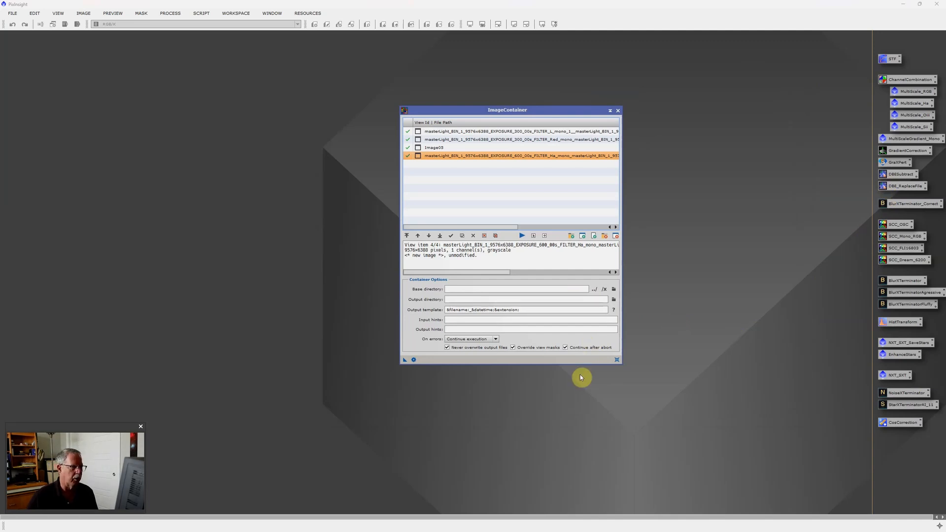
pyautogui.click(617, 361)
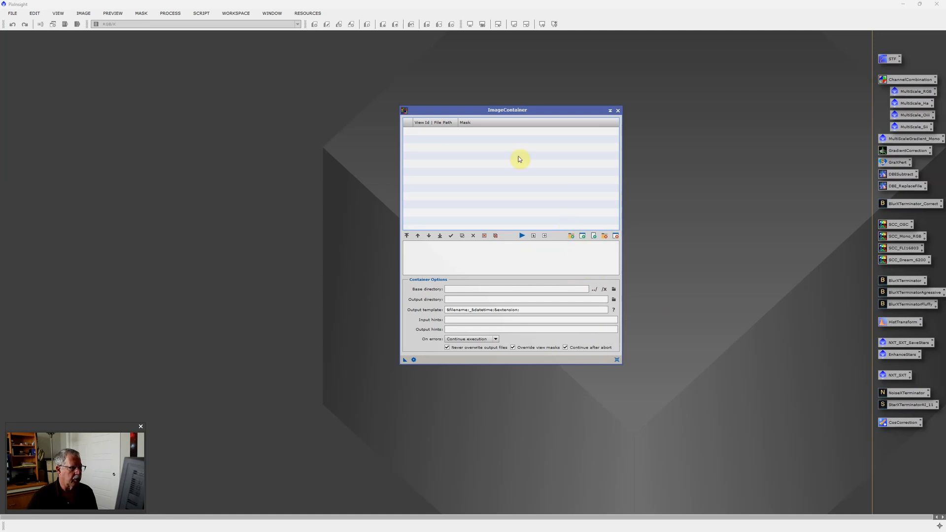
pyautogui.click(617, 111)
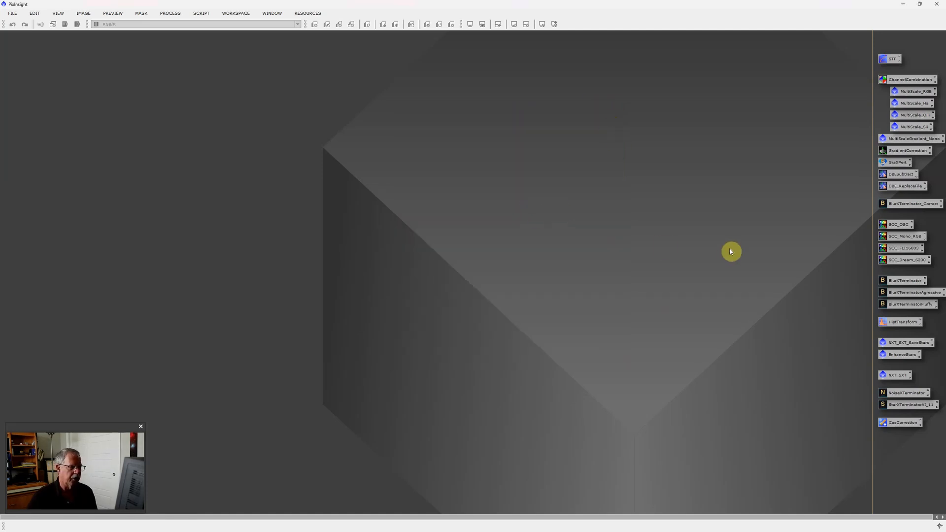
# Step: Open an image container from the workspace and add the eight calibrated 600 s Ha light frames from the M51 CDK17 calibrated folder
pyautogui.rightClick(664, 246)
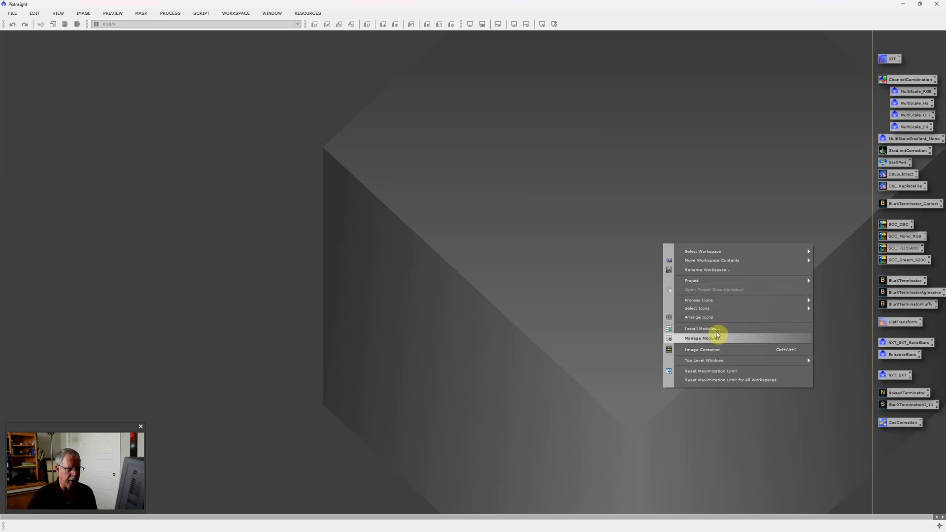
pyautogui.click(712, 350)
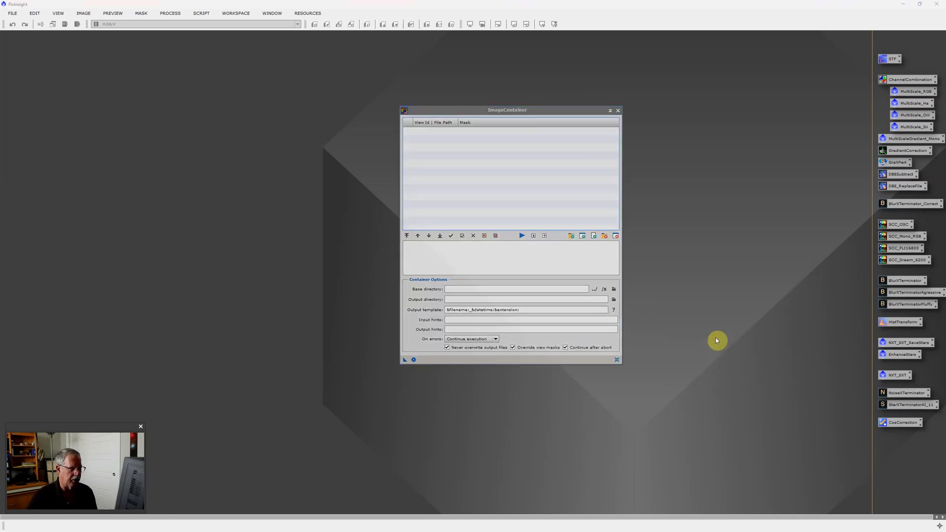
pyautogui.click(570, 238)
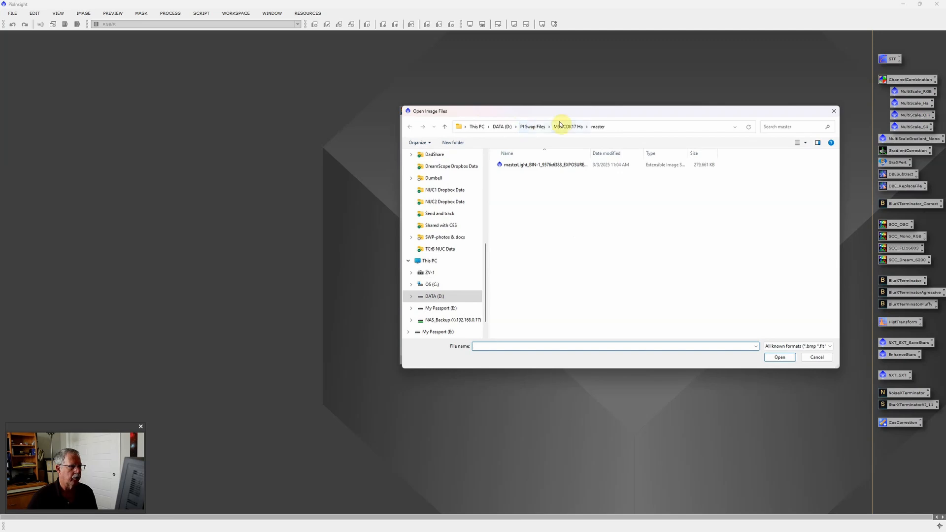
pyautogui.click(541, 129)
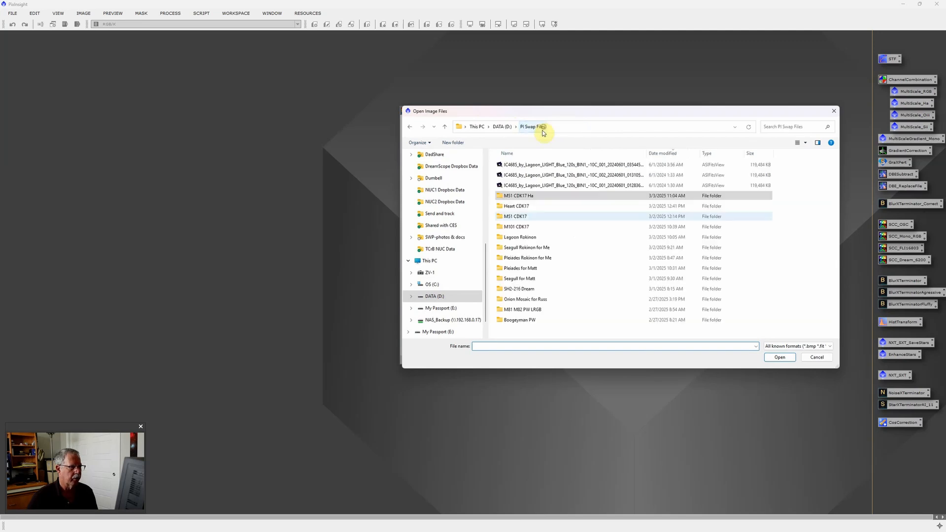
pyautogui.doubleClick(539, 195)
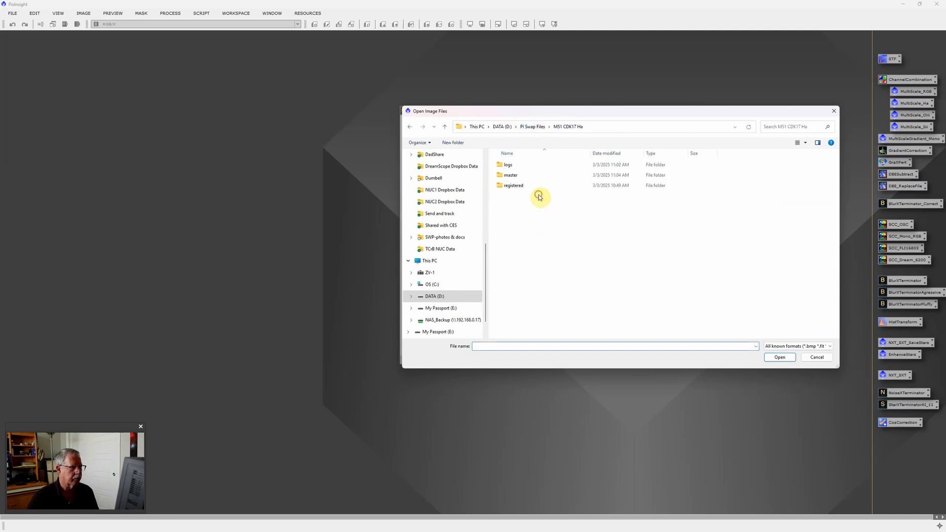
pyautogui.click(534, 126)
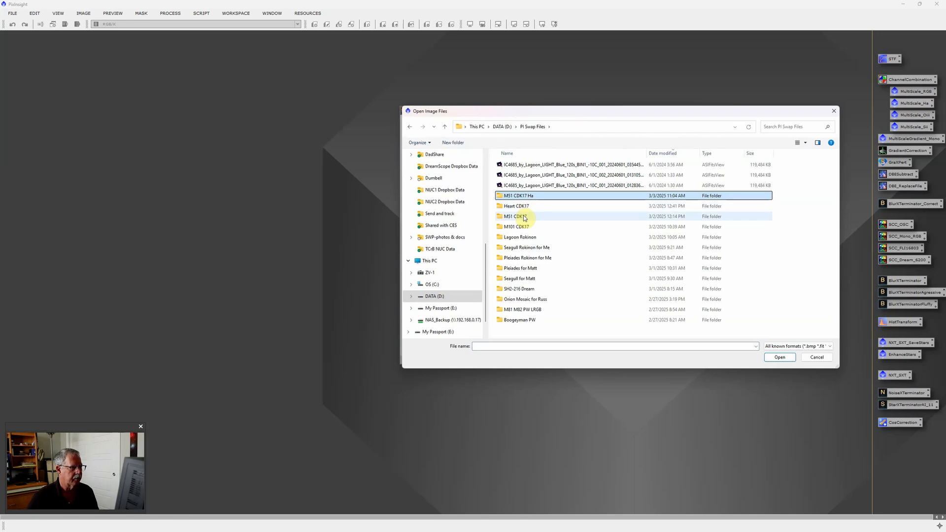
pyautogui.doubleClick(524, 217)
pyautogui.doubleClick(519, 167)
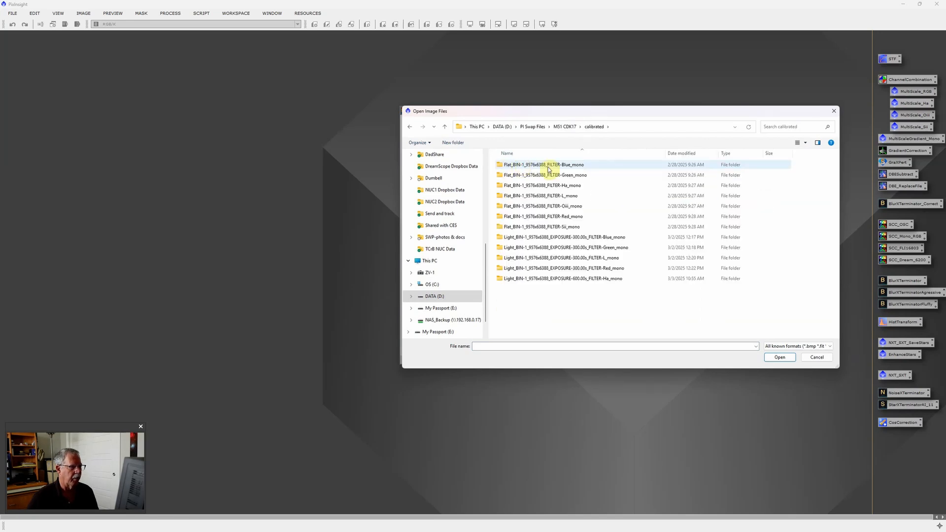
pyautogui.doubleClick(598, 279)
pyautogui.click(571, 165)
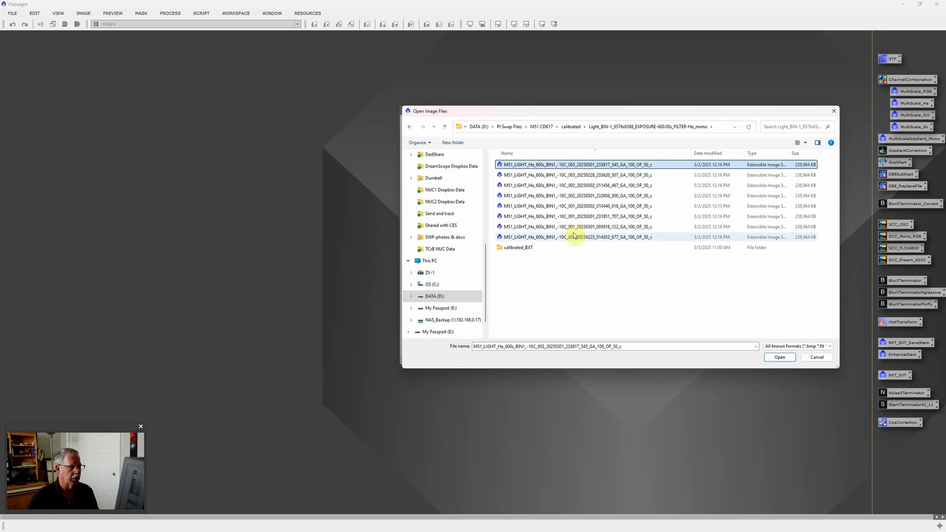
pyautogui.keyDown('shift'); pyautogui.click(571, 237); pyautogui.keyUp('shift')
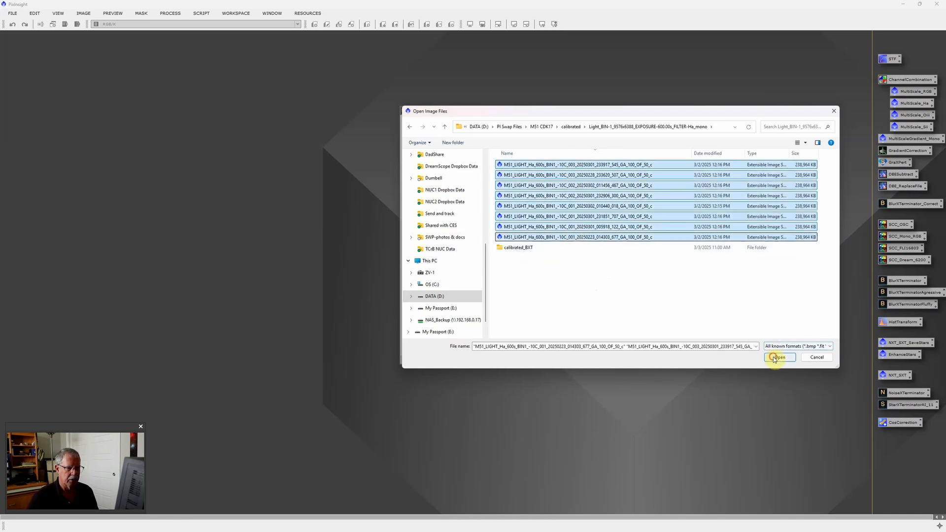
pyautogui.click(773, 356)
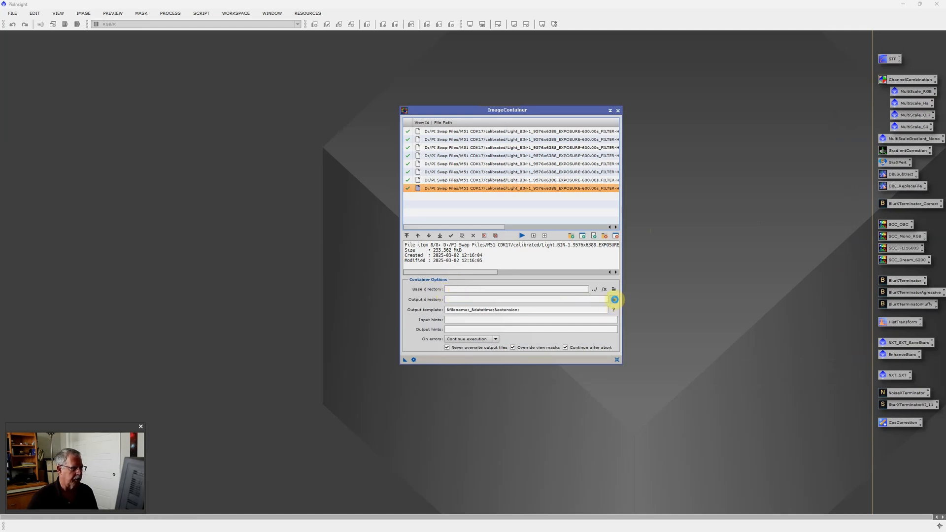
# Step: Set the image container's output directory to the calibrated_BXT folder and its output hints to xisf, and close it
pyautogui.click(614, 299)
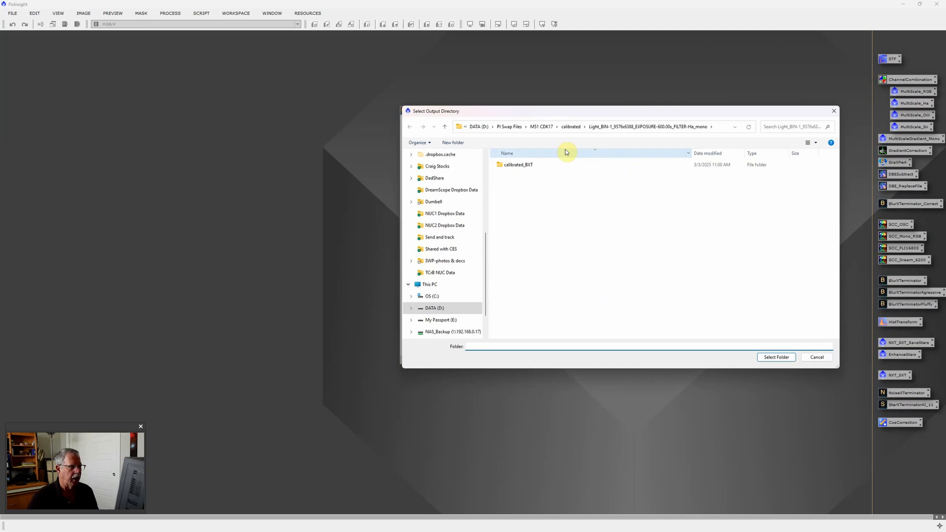
pyautogui.click(534, 167)
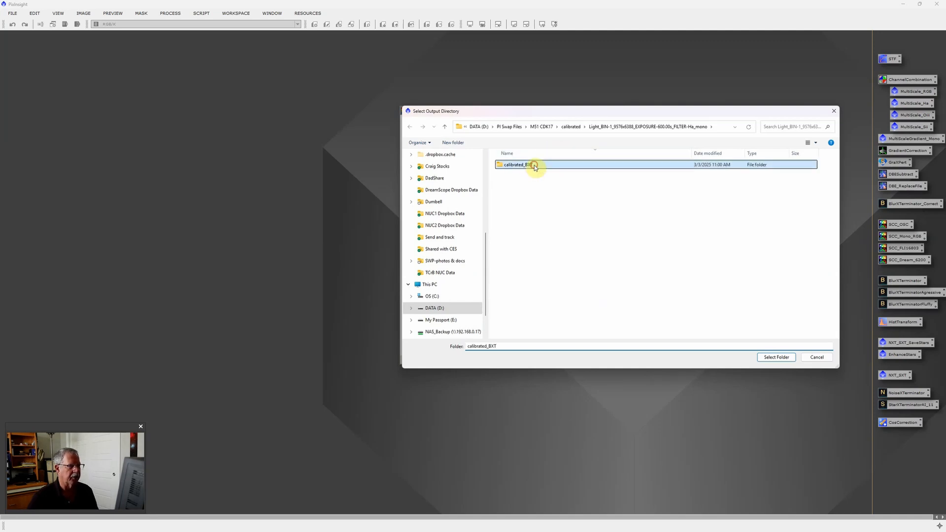
pyautogui.click(776, 357)
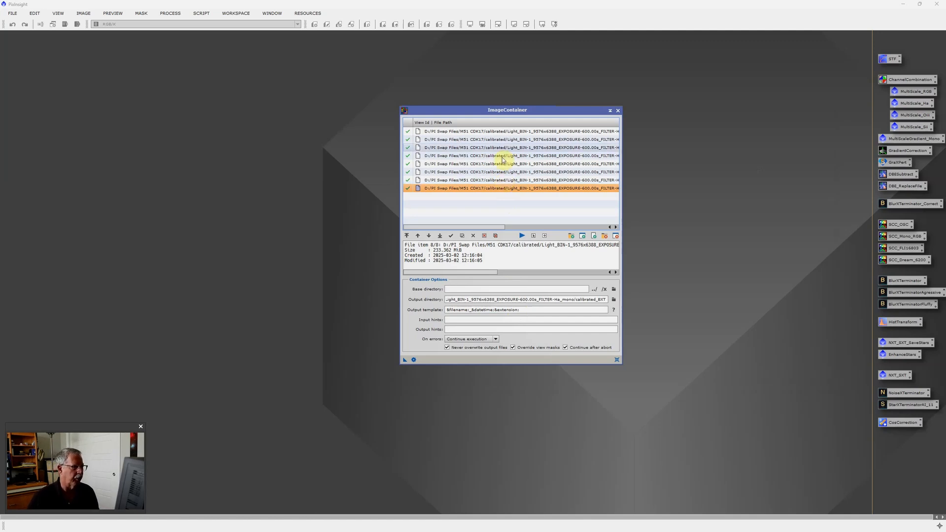
pyautogui.click(476, 330)
pyautogui.write('xisf')
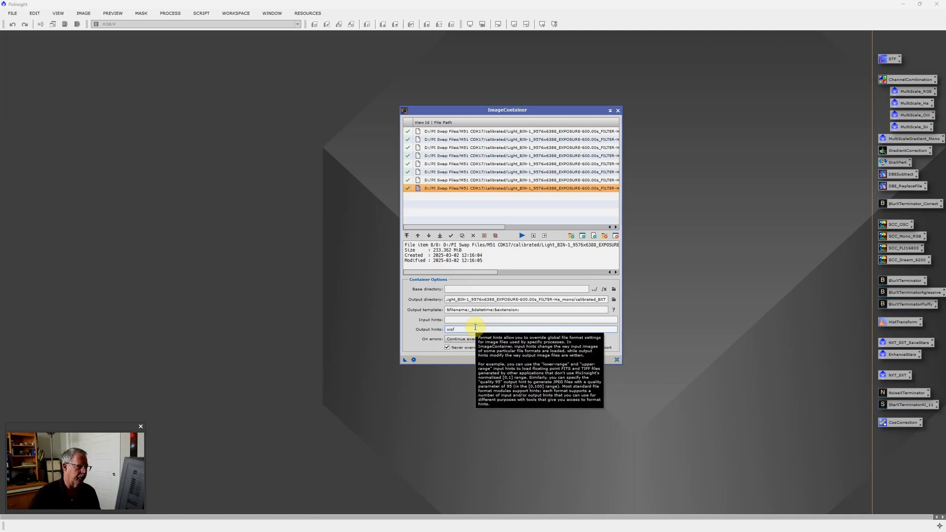
pyautogui.press('Tab')
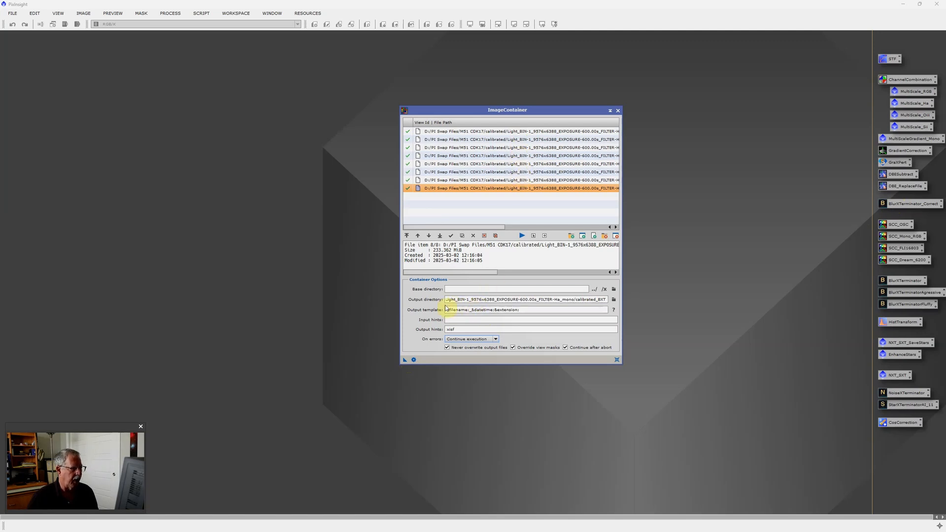
pyautogui.click(619, 111)
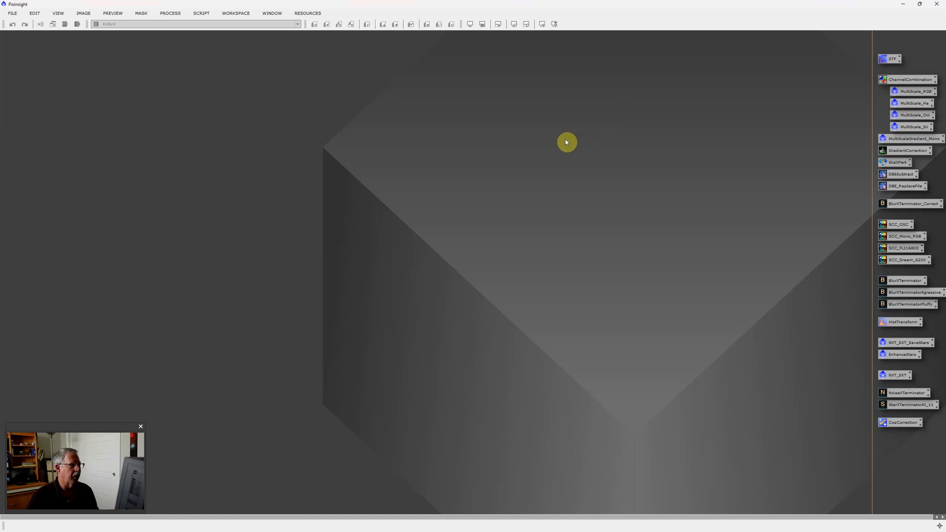
# Step: Reopen the WeightedBatchPreprocessing script and clear all its light frames
pyautogui.click(200, 14)
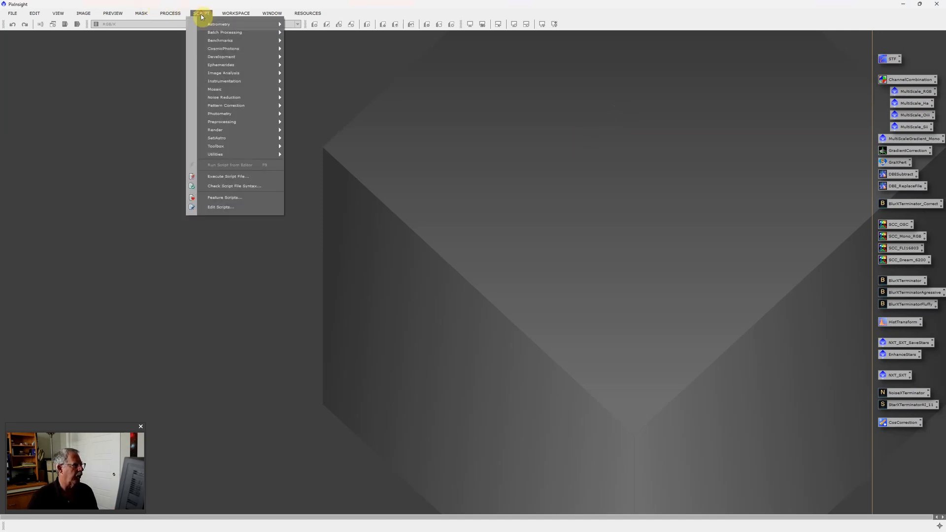
pyautogui.moveTo(231, 31)
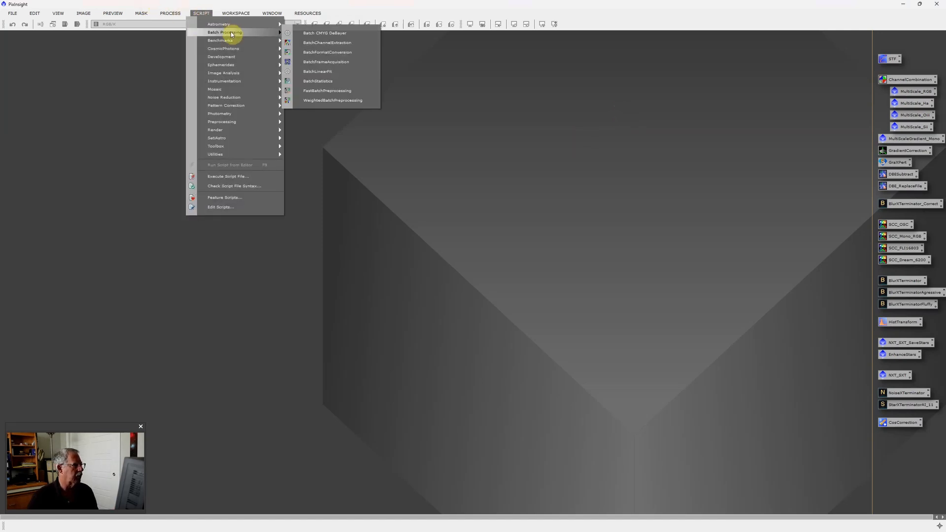
pyautogui.click(316, 98)
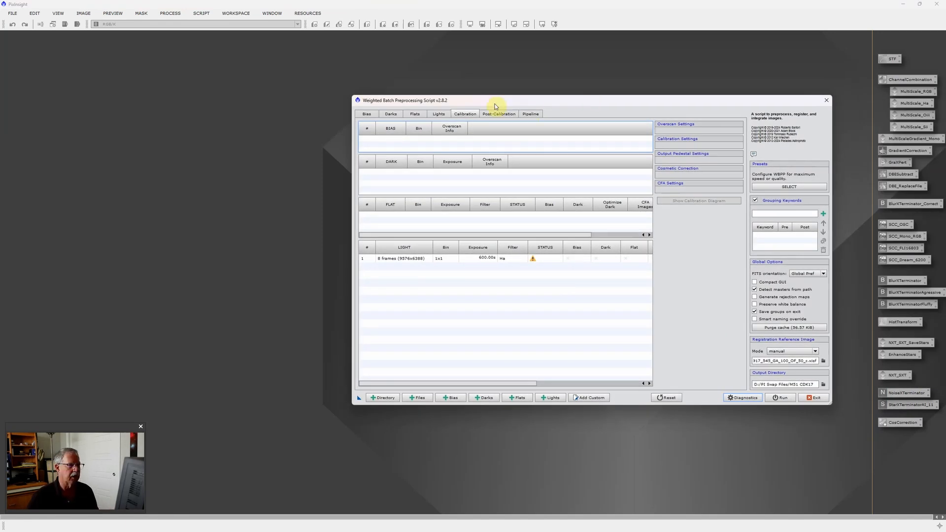
pyautogui.click(440, 115)
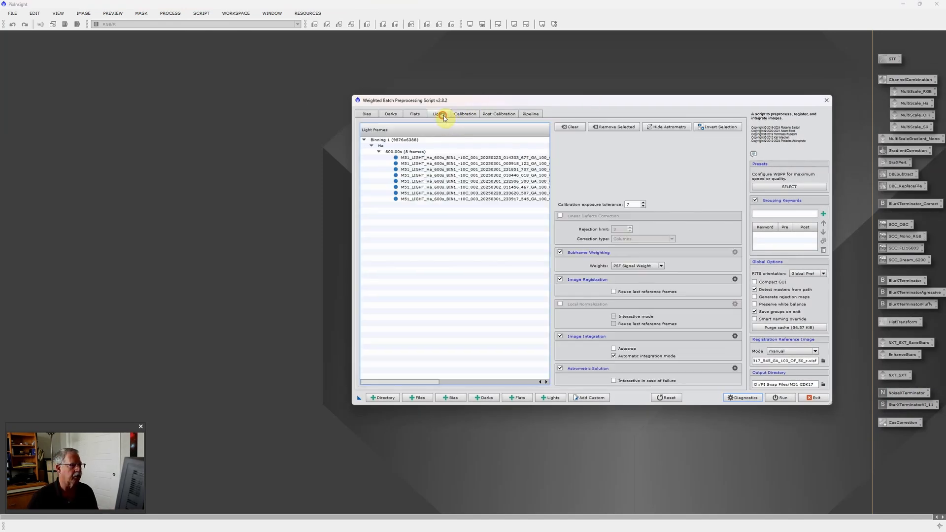
pyautogui.click(572, 127)
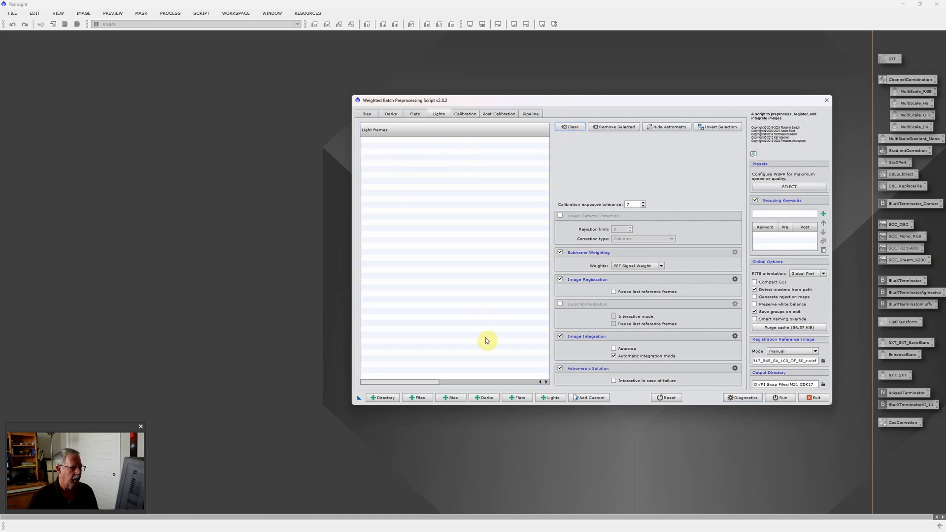
# Step: Add all eight 600 s Ha frames from the calibrated_BXT folder as light frames
pyautogui.click(550, 398)
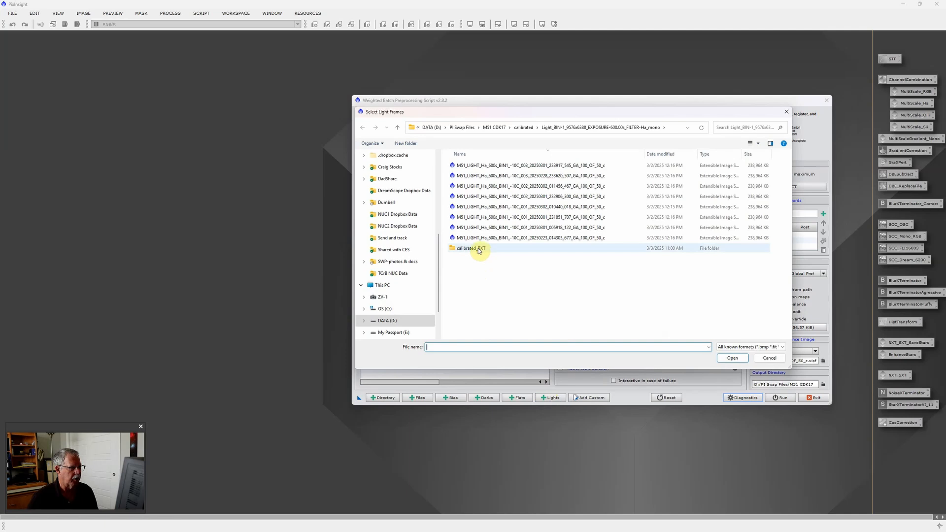
pyautogui.doubleClick(479, 250)
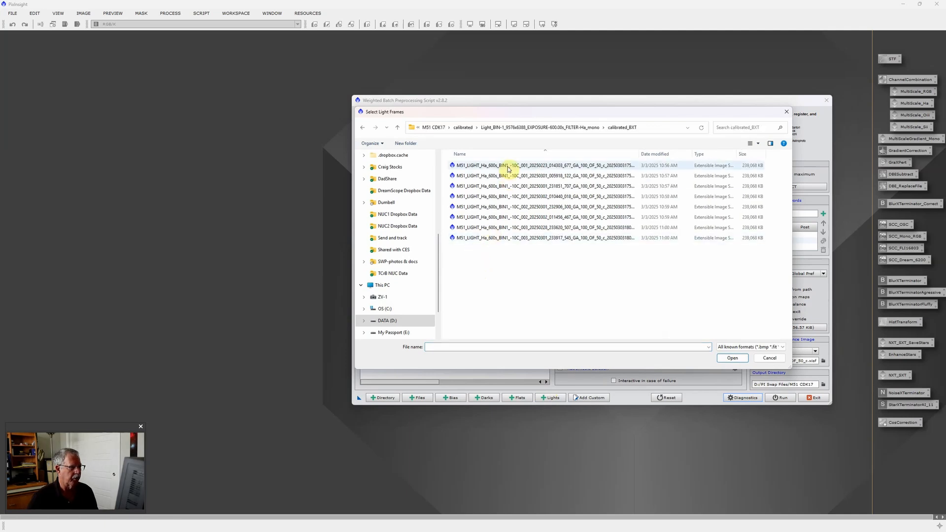
pyautogui.click(508, 166)
pyautogui.keyDown('shift'); pyautogui.click(511, 238); pyautogui.keyUp('shift')
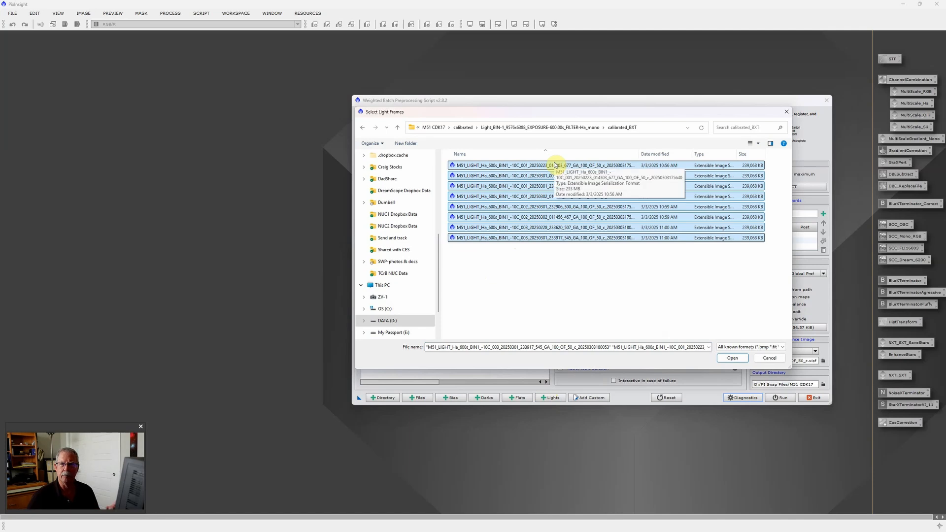
pyautogui.click(732, 358)
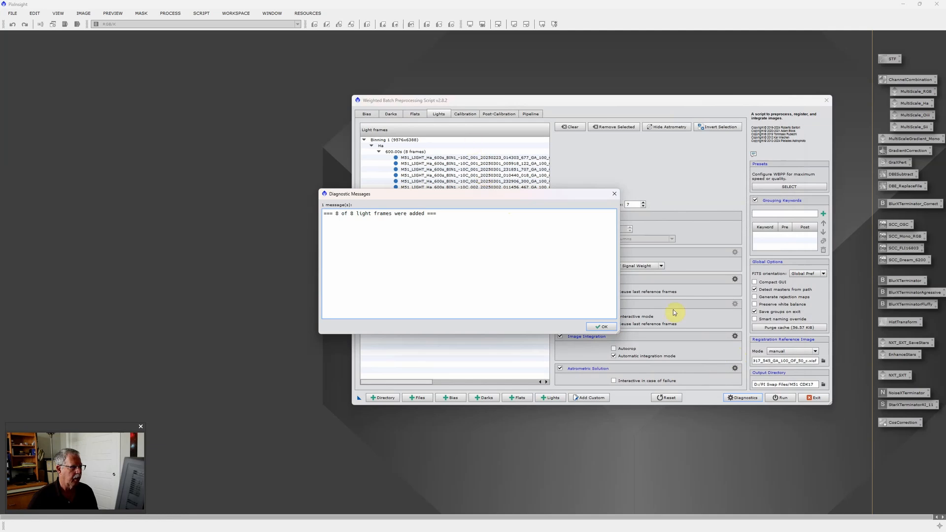
pyautogui.click(614, 330)
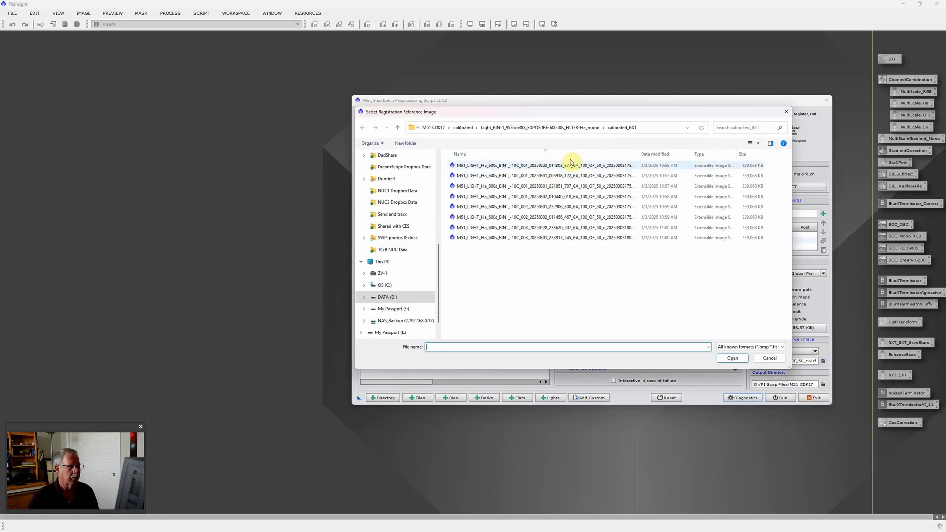
pyautogui.click(581, 240)
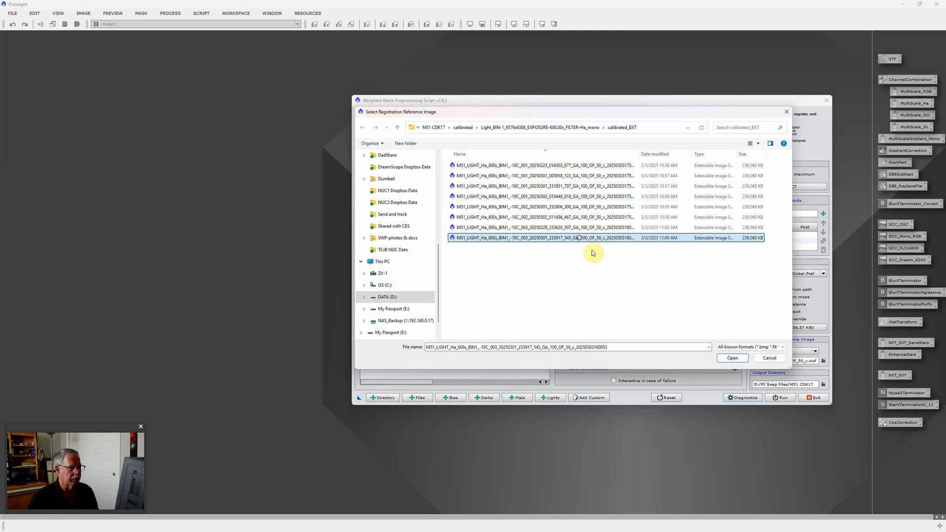
pyautogui.click(733, 358)
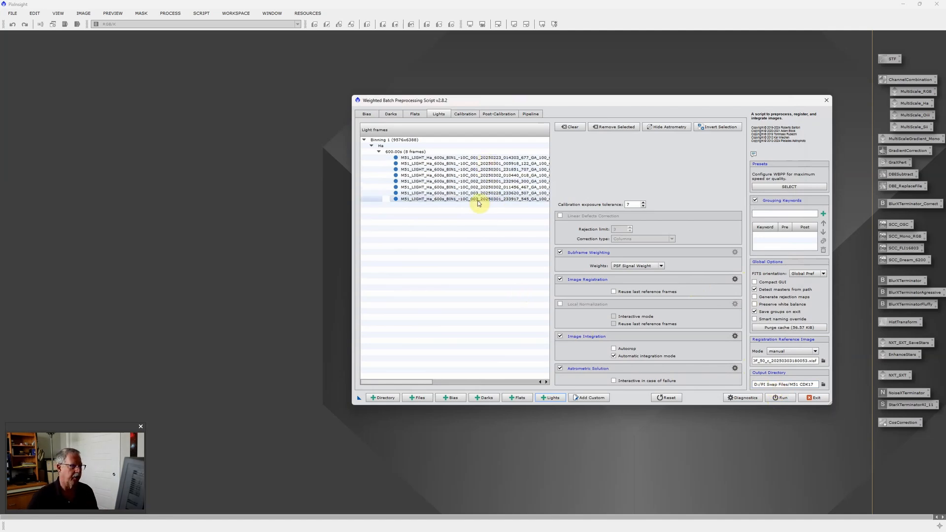
pyautogui.click(829, 101)
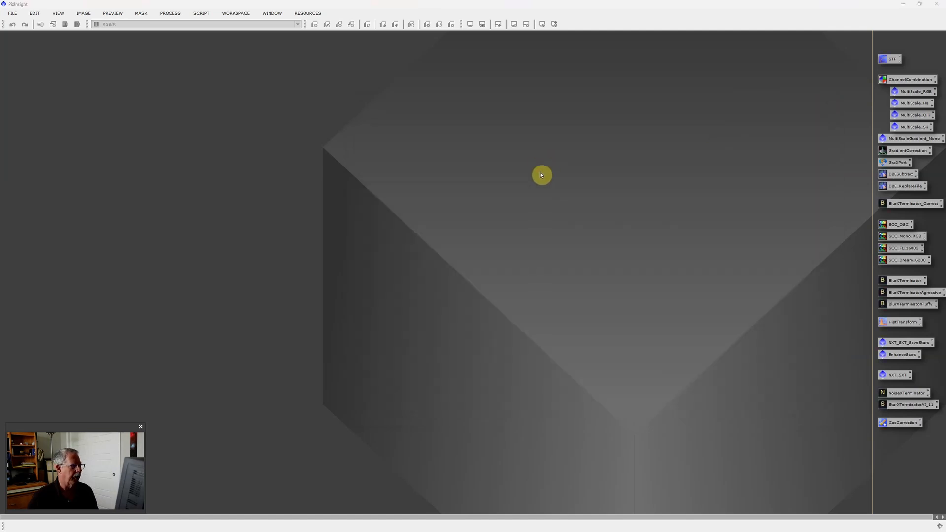
# Step: Open the four 300 s master lights (Red, L, Green and Blue) from the M51 CDK17 master folder
pyautogui.doubleClick(539, 173)
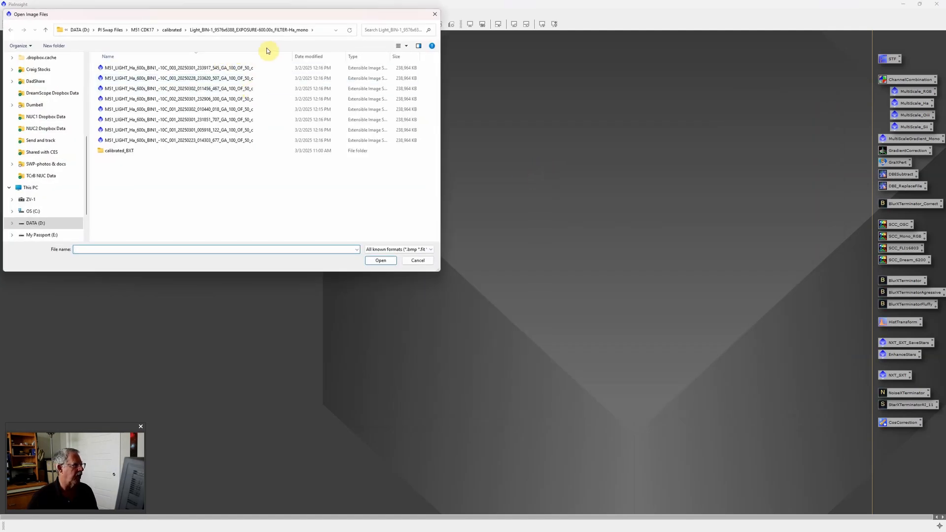
pyautogui.click(146, 30)
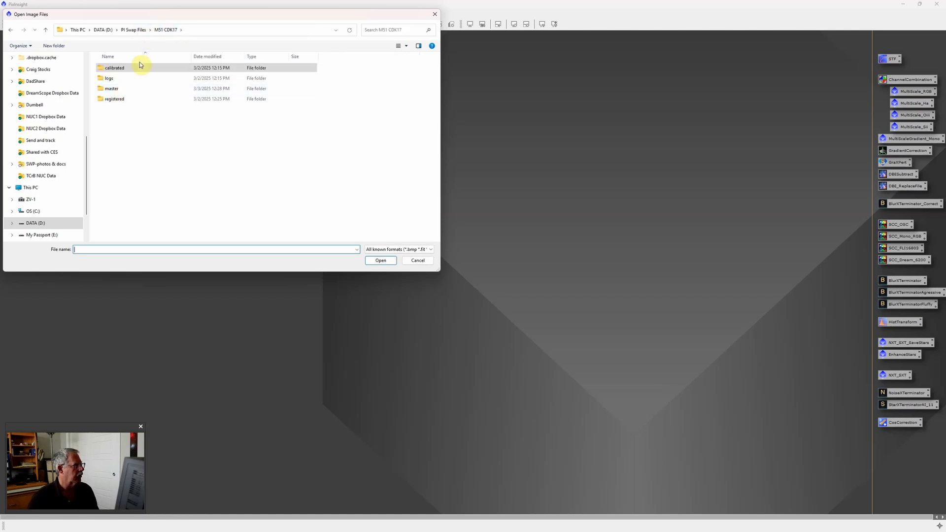
pyautogui.doubleClick(127, 89)
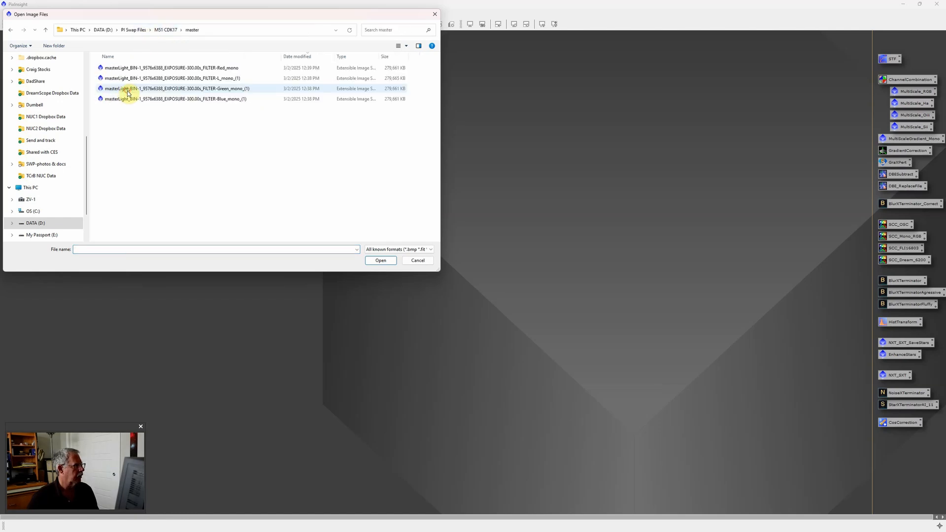
pyautogui.click(236, 68)
pyautogui.keyDown('shift'); pyautogui.click(236, 100); pyautogui.keyUp('shift')
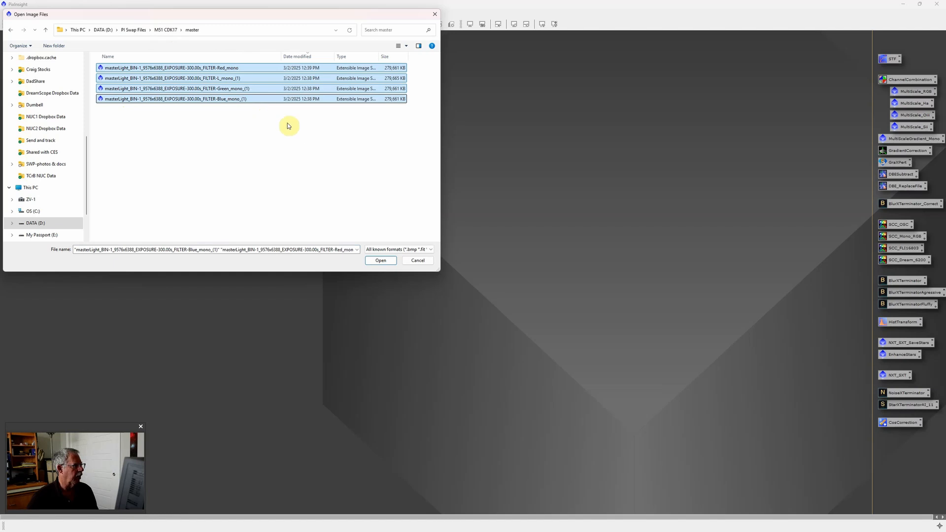
pyautogui.click(380, 260)
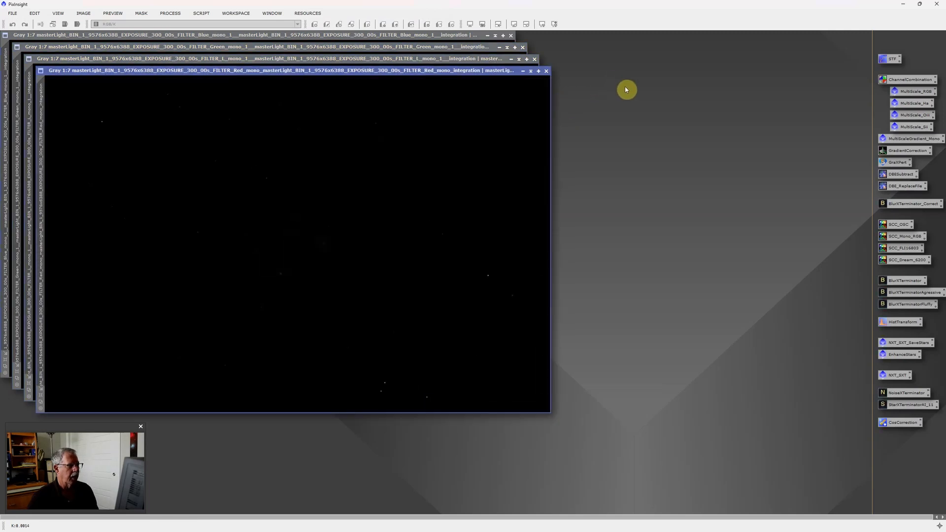
# Step: Open the 600 s Ha master light from the master folder of M51 CDK17 Ha
pyautogui.hotkey('ctrl', 'o')
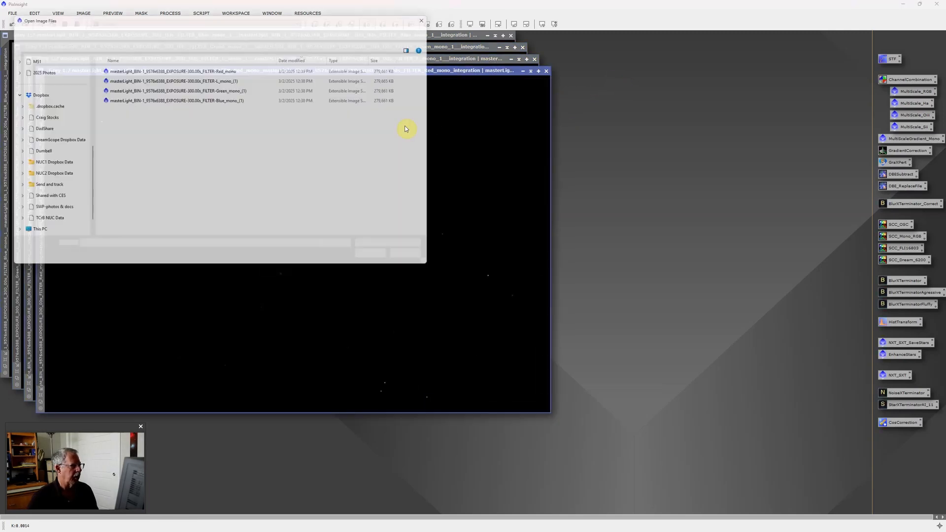
pyautogui.click(165, 29)
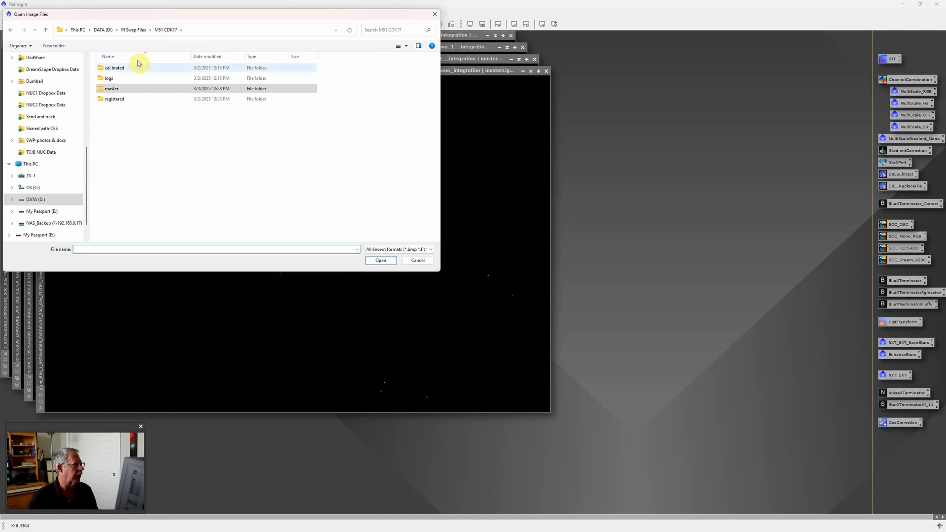
pyautogui.click(134, 30)
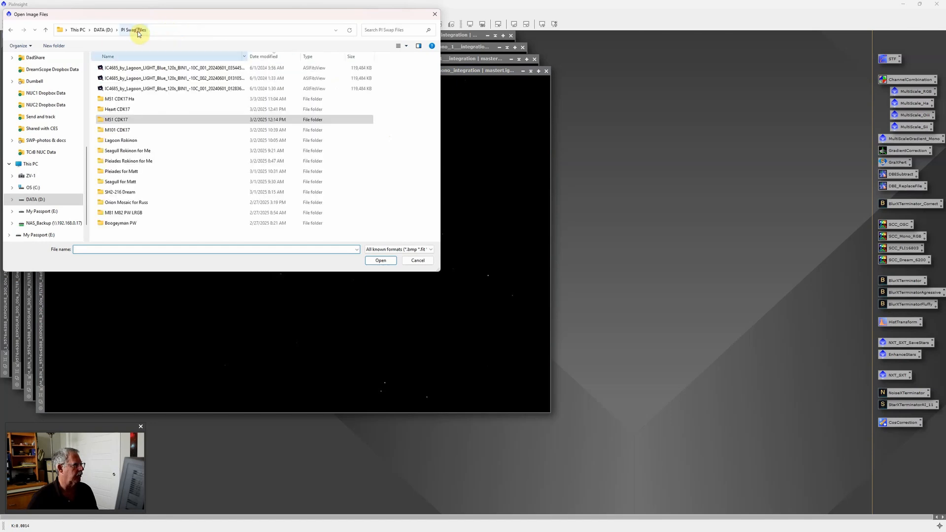
pyautogui.click(128, 101)
pyautogui.doubleClick(142, 100)
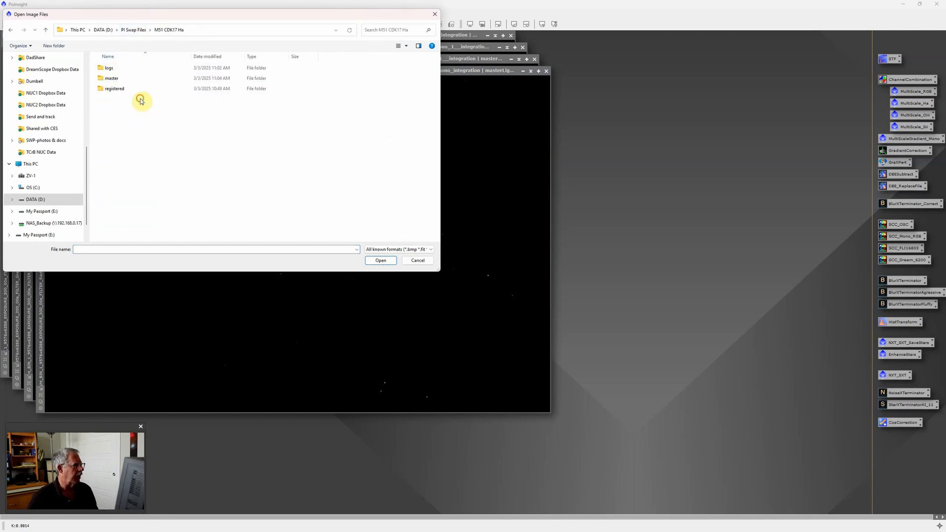
pyautogui.doubleClick(120, 78)
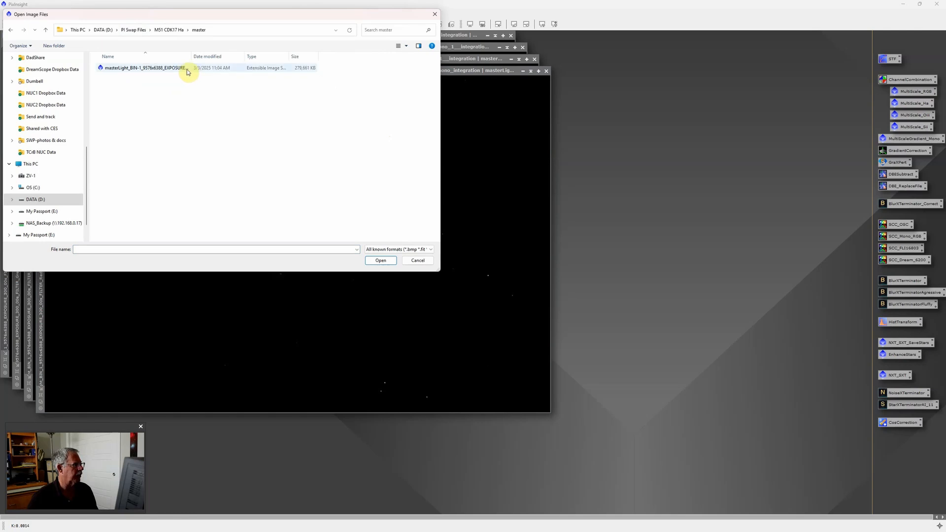
pyautogui.doubleClick(187, 69)
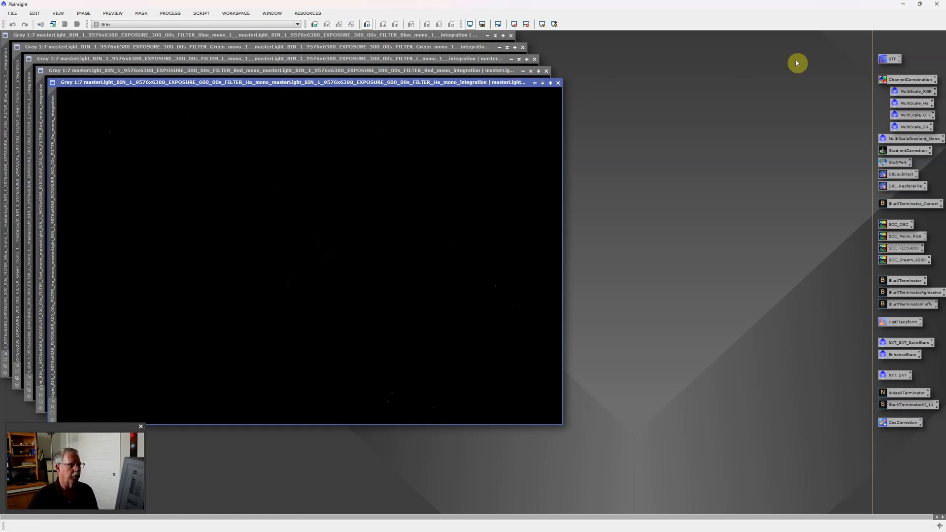
# Step: Combine the Red, Green and Blue master lights as R, G and B into a new RGB image with ChannelCombination
pyautogui.doubleClick(902, 81)
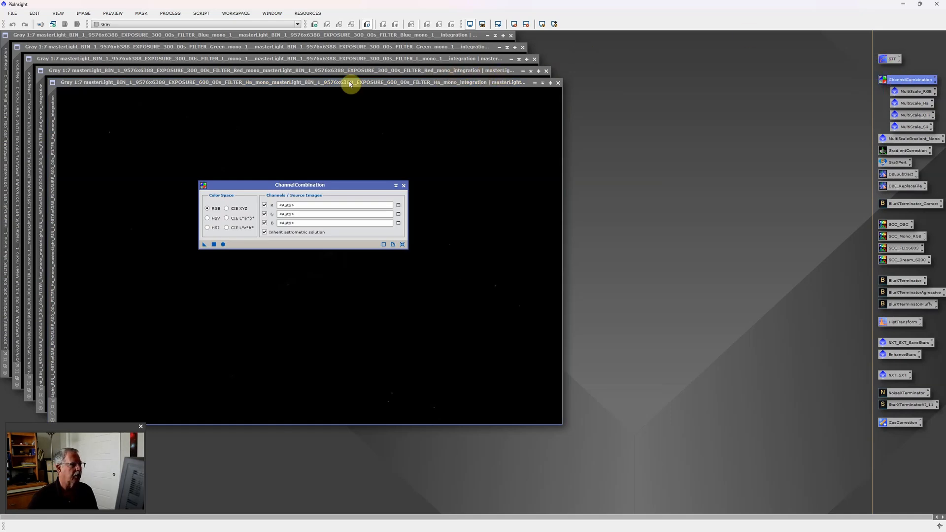
pyautogui.moveTo(43, 124); pyautogui.dragTo(332, 206)
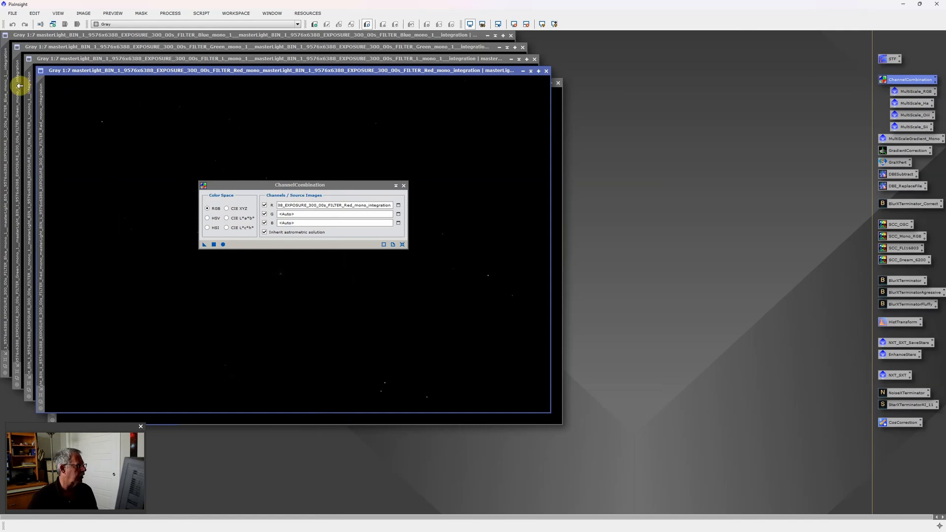
pyautogui.moveTo(20, 86); pyautogui.dragTo(317, 217)
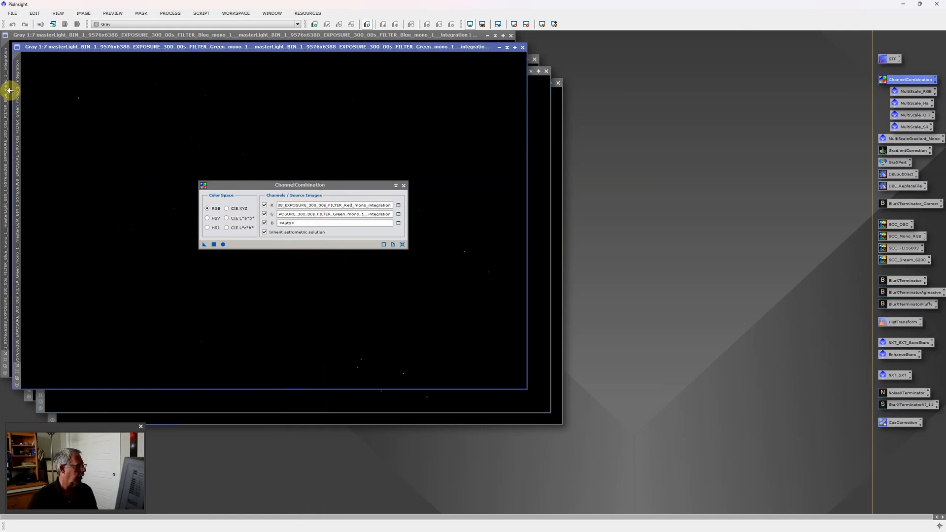
pyautogui.moveTo(8, 91); pyautogui.dragTo(320, 223)
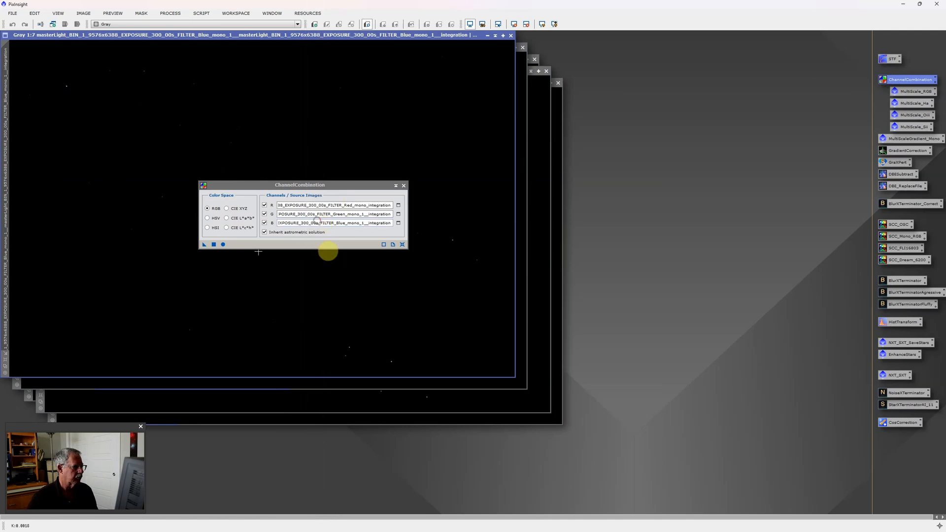
pyautogui.click(223, 244)
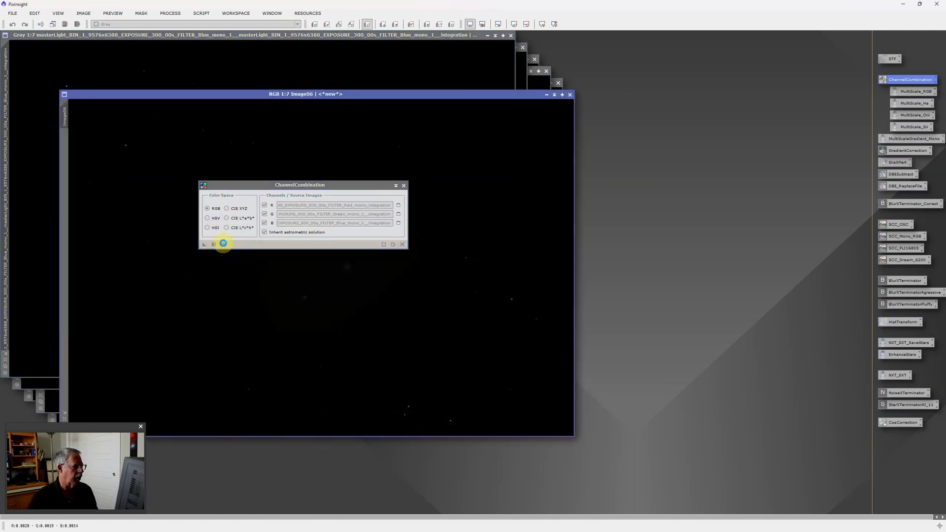
# Step: Close ChannelCombination and the Blue and Green master light images
pyautogui.click(403, 186)
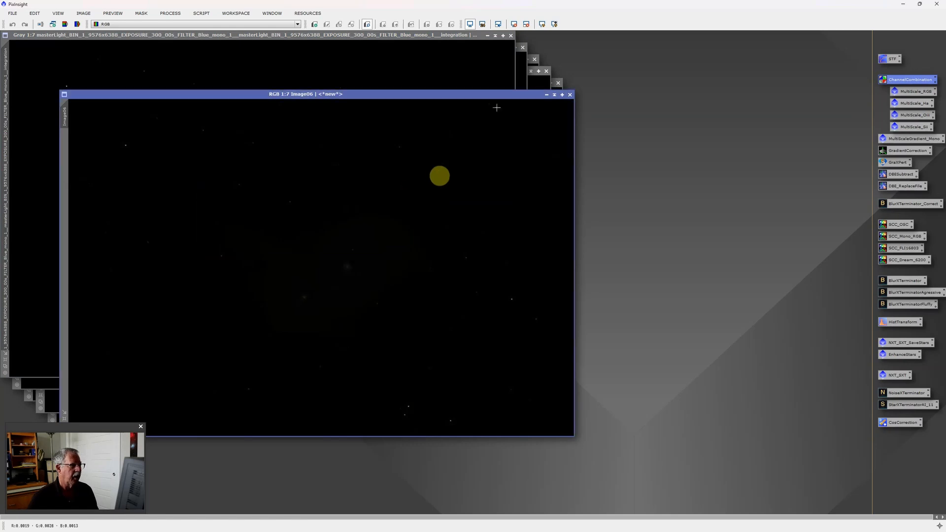
pyautogui.click(511, 35)
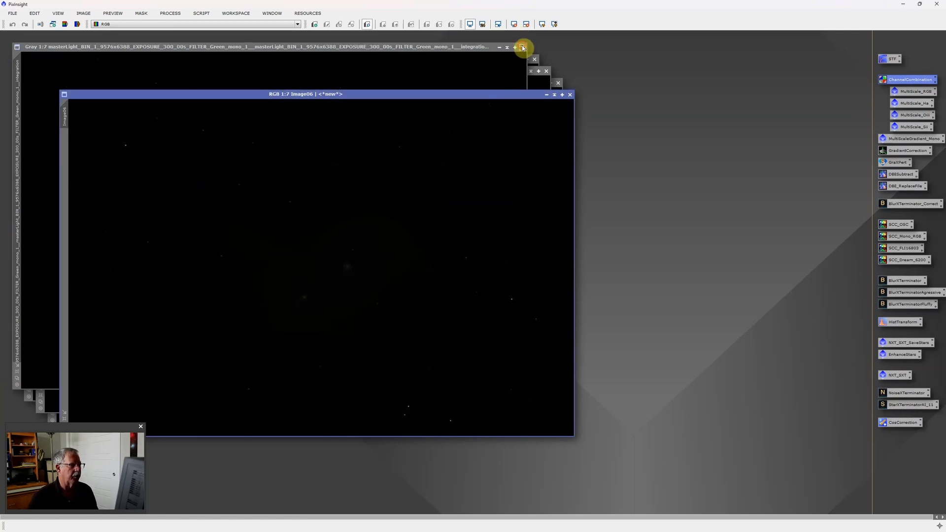
pyautogui.click(522, 47)
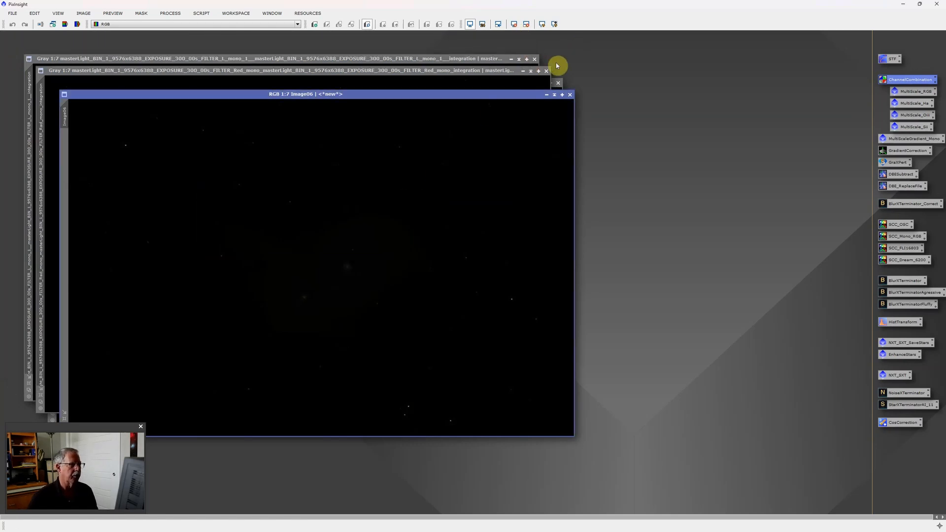
# Step: Tile the four open images and auto-stretch the display of the RGB, Red, L and Ha images, each fitted in its window
pyautogui.click(282, 16)
pyautogui.click(290, 44)
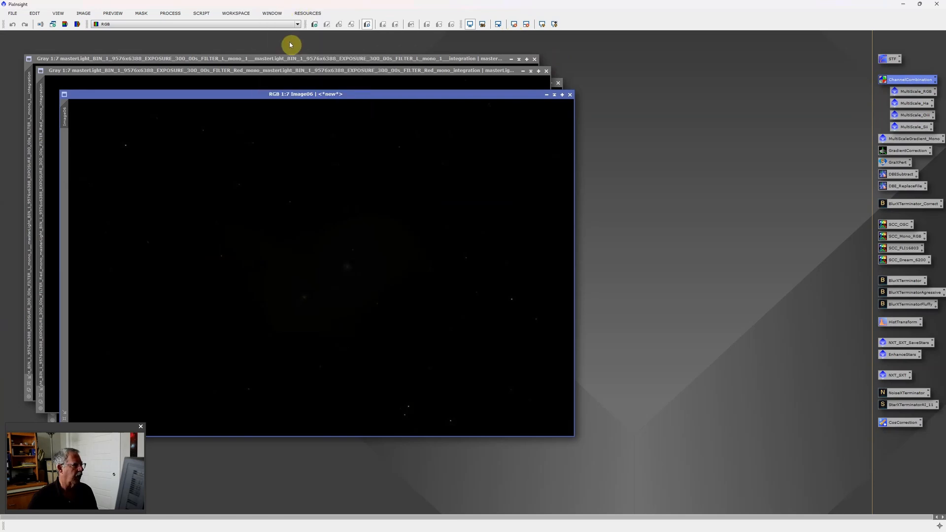
pyautogui.scroll(-3, 212, 134)
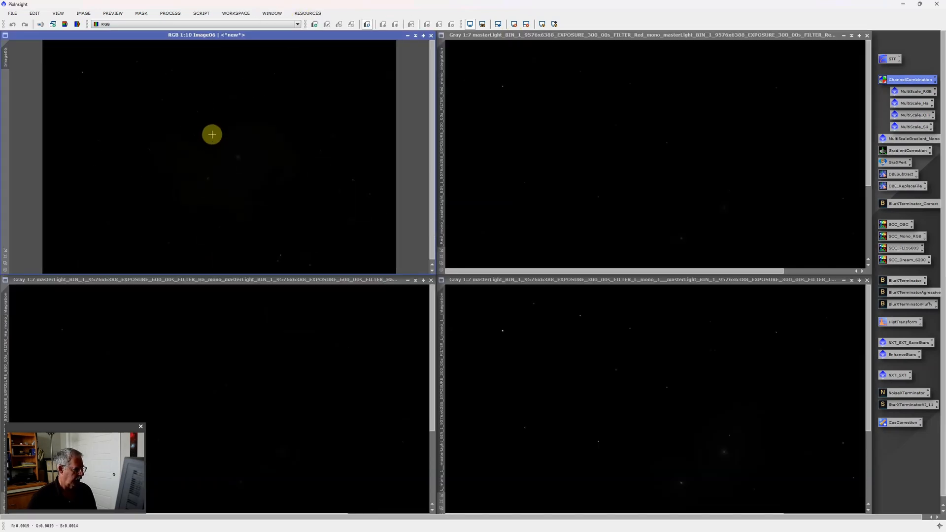
pyautogui.hotkey('ctrl', 'a')
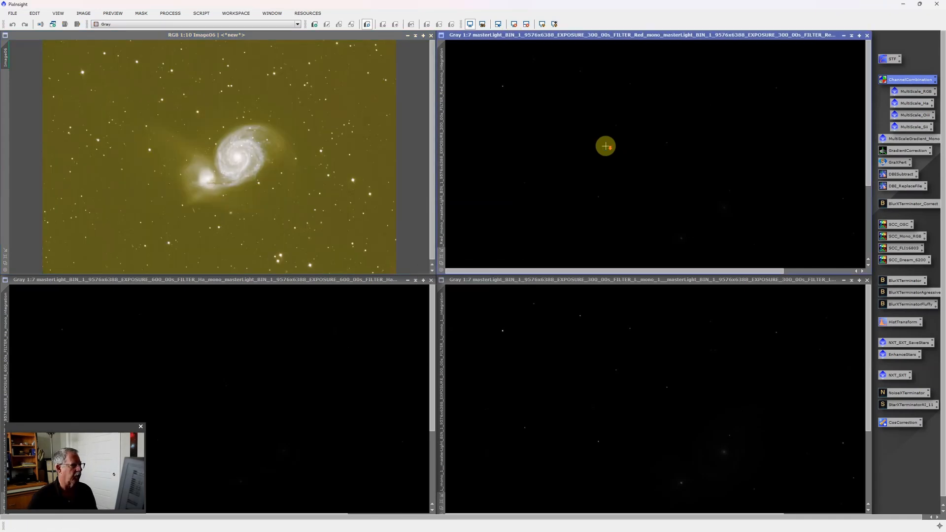
pyautogui.scroll(-4, 605, 146)
pyautogui.hotkey('ctrl', 'a')
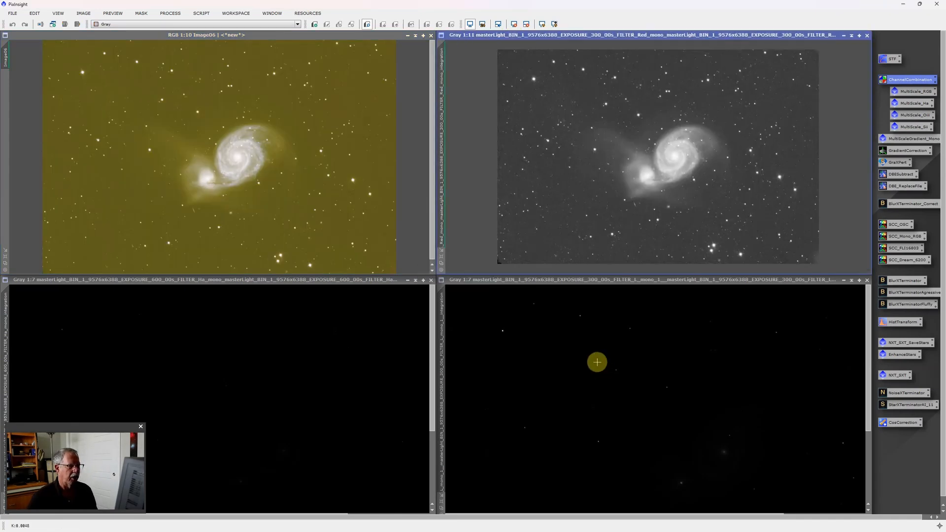
pyautogui.scroll(-3, 597, 362)
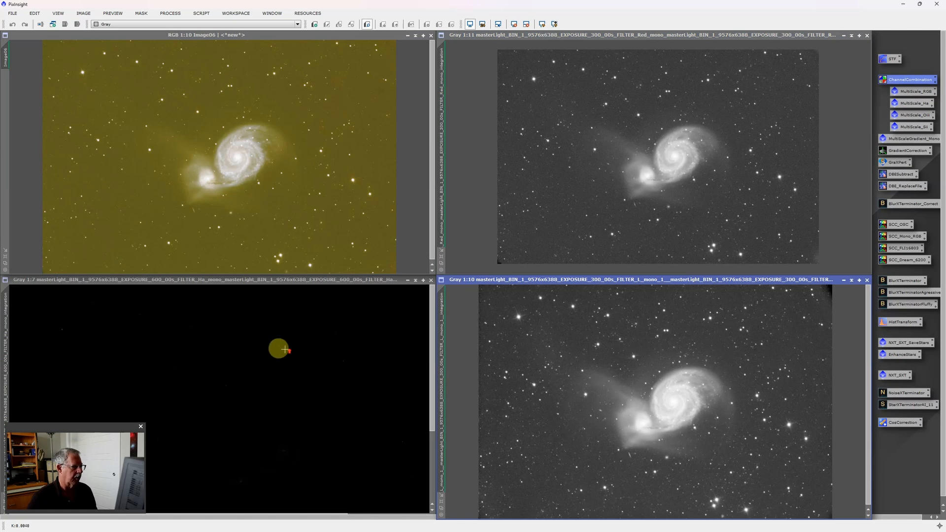
pyautogui.scroll(-3, 275, 346)
pyautogui.hotkey('ctrl', 'a')
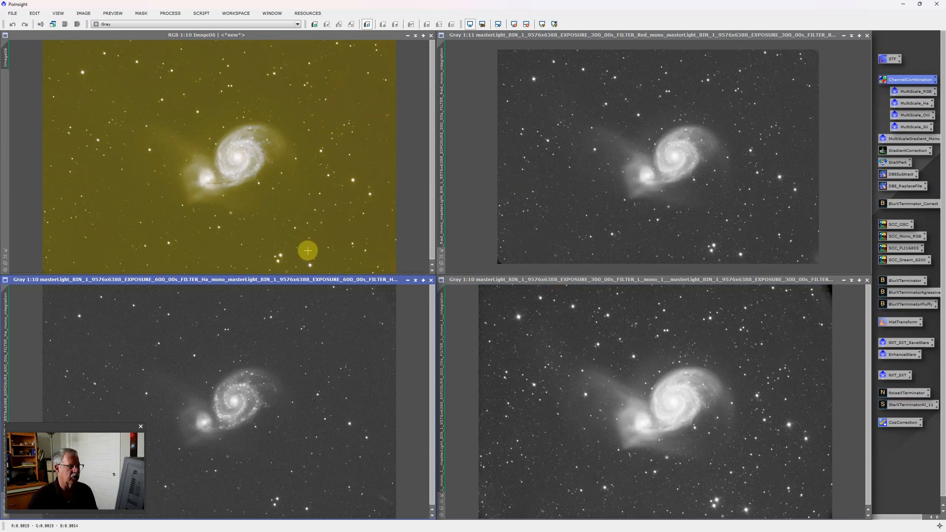
# Step: Switch to M51 CDK17 LRGB+Ha.psb in Photoshop and compare the image with the Stars and Global groups hidden and shown
pyautogui.moveTo(594, 530)
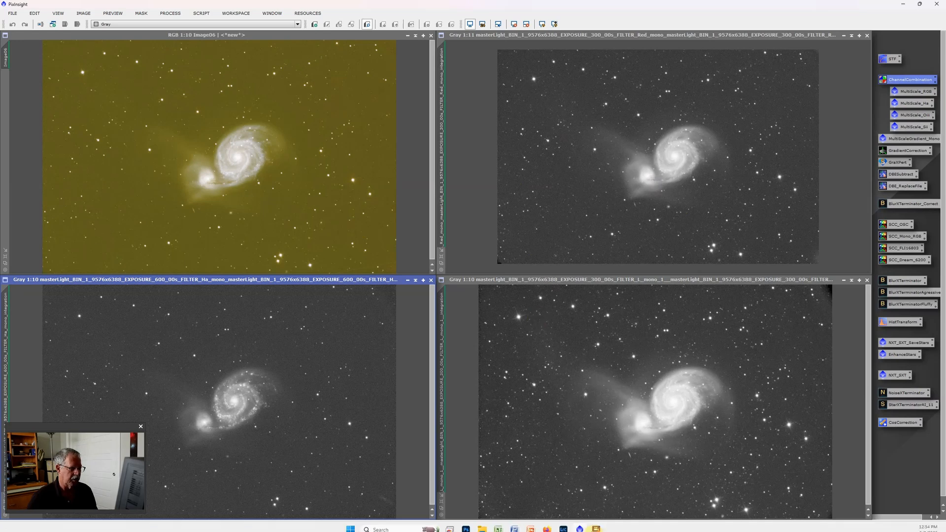
pyautogui.click(466, 523)
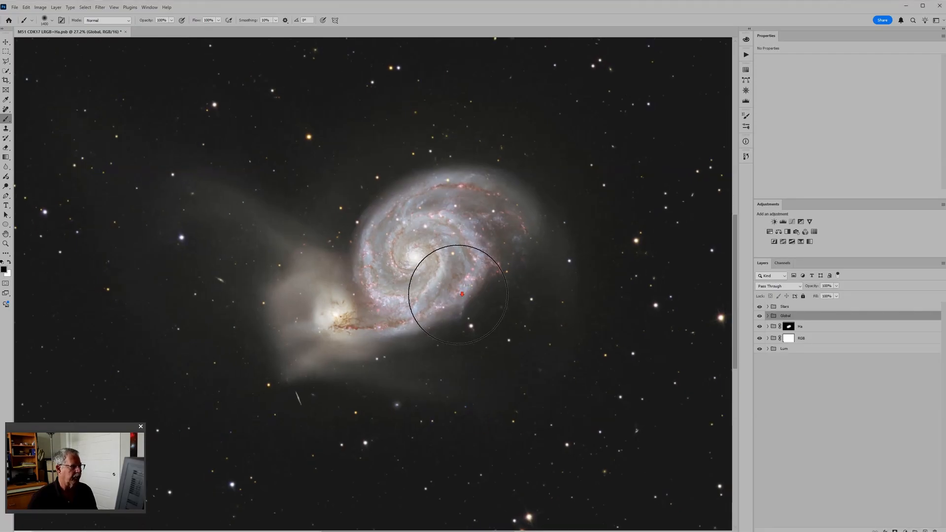
pyautogui.scroll(-3, 462, 295)
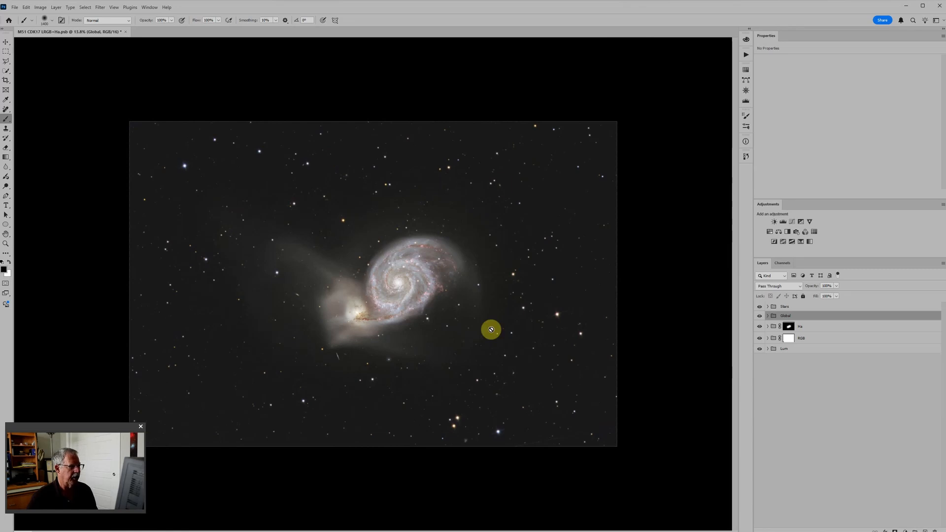
pyautogui.scroll(2, 435, 302)
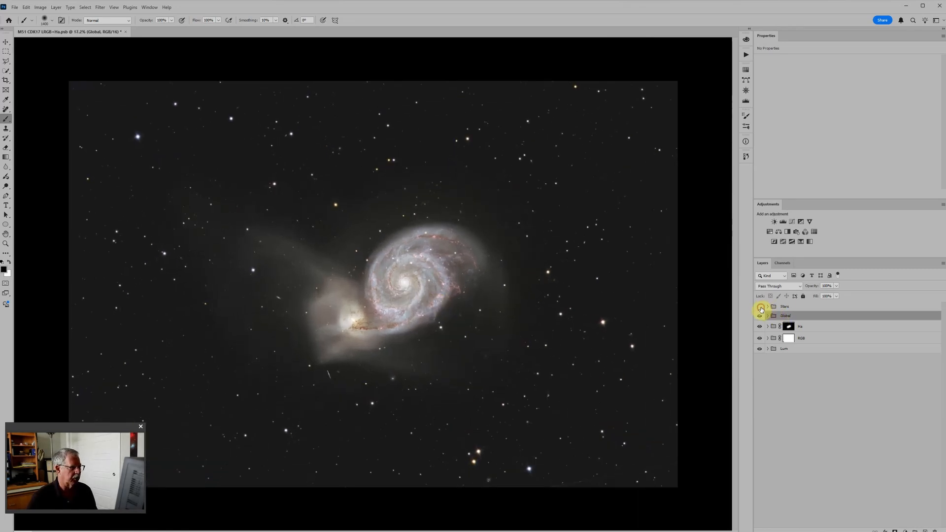
pyautogui.click(759, 307)
pyautogui.click(760, 306)
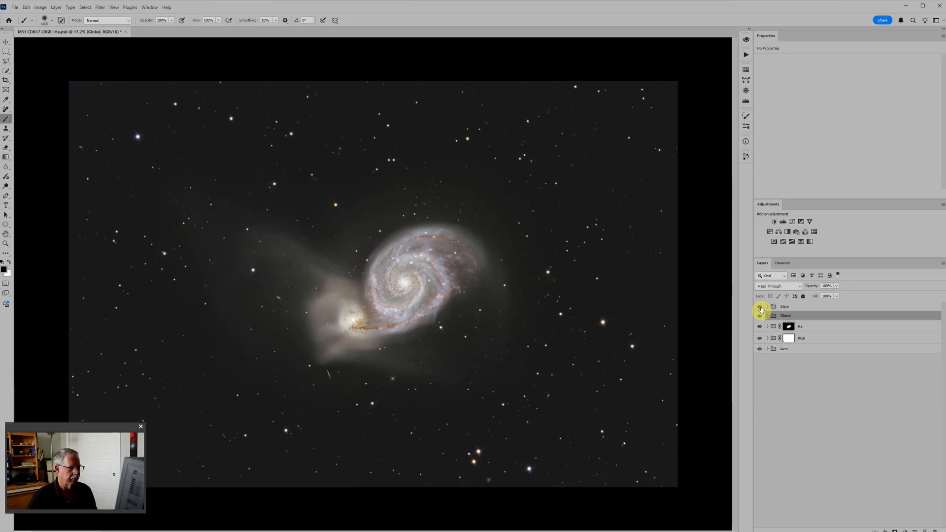
pyautogui.click(759, 315)
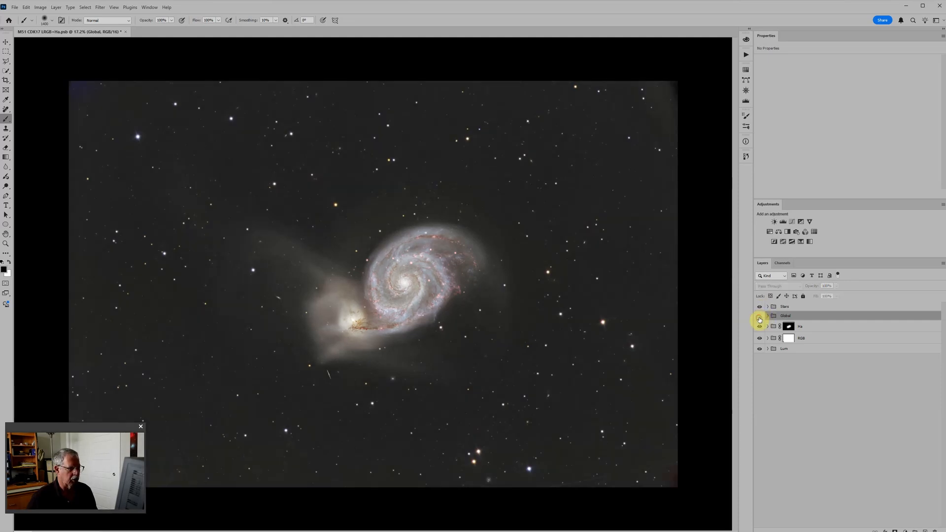
pyautogui.click(759, 315)
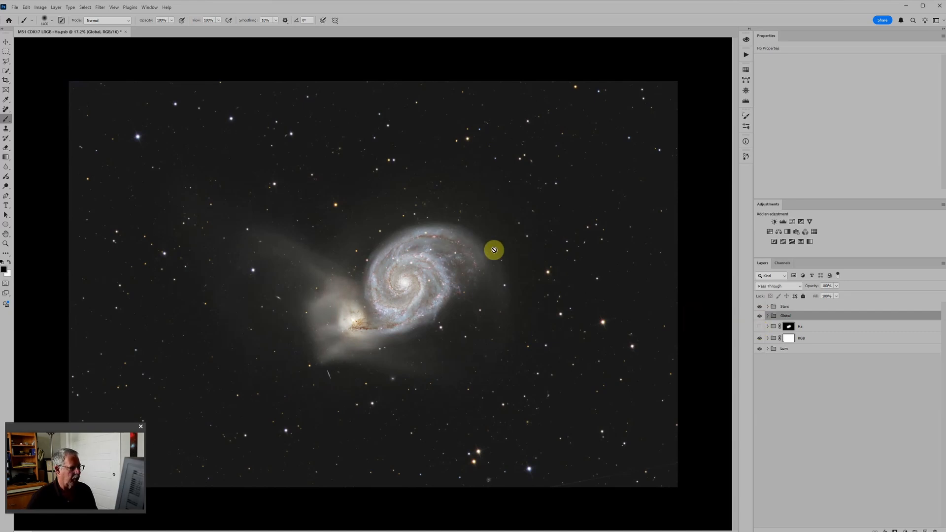
# Step: Compare the galaxy with and without the Ha group, view the Lum group without RGB and Ha, and restore all groups
pyautogui.scroll(4, 465, 268)
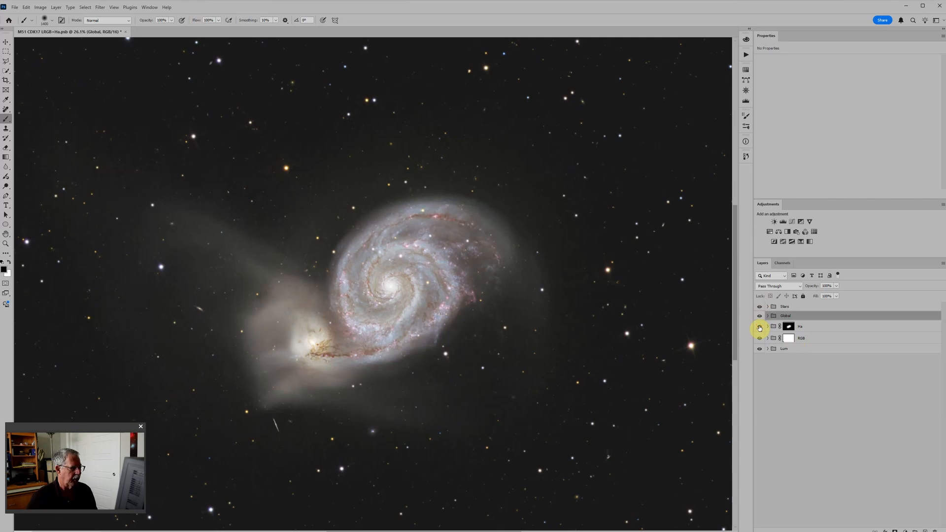
pyautogui.click(759, 327)
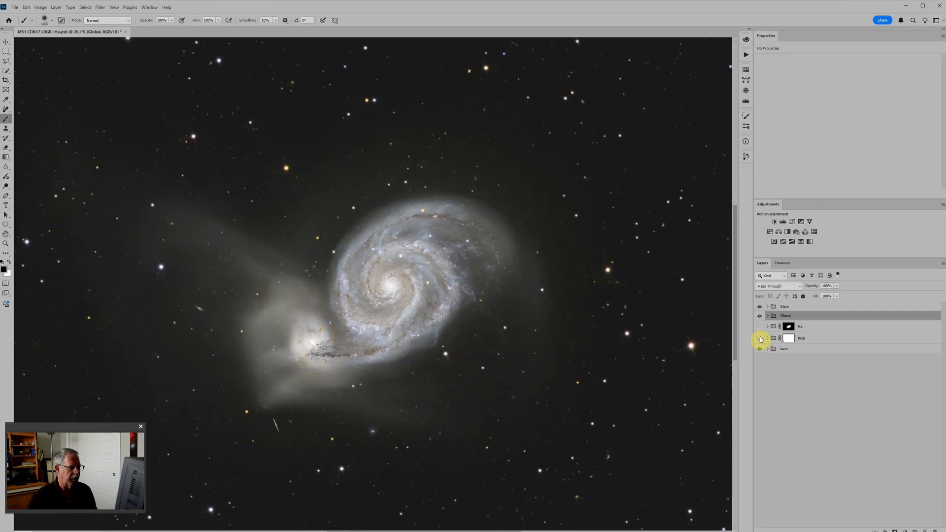
pyautogui.click(759, 349)
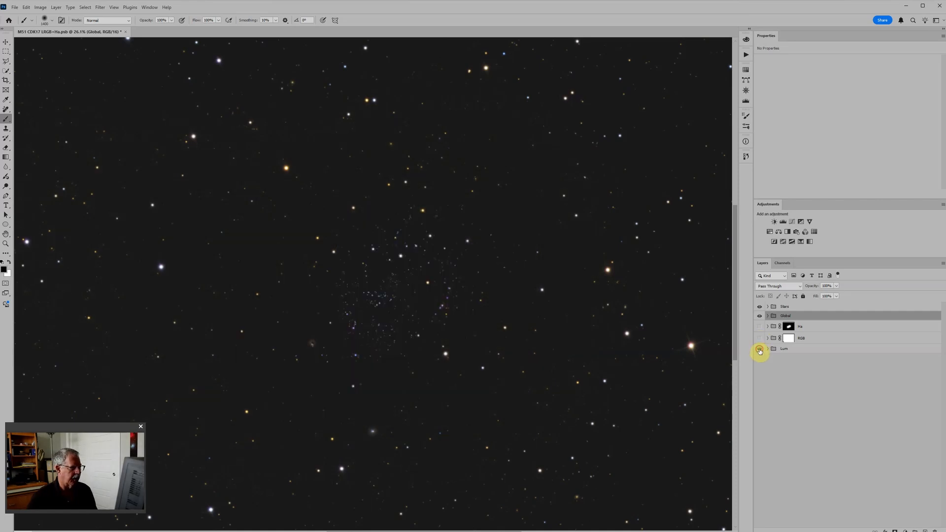
pyautogui.click(759, 349)
pyautogui.click(819, 351)
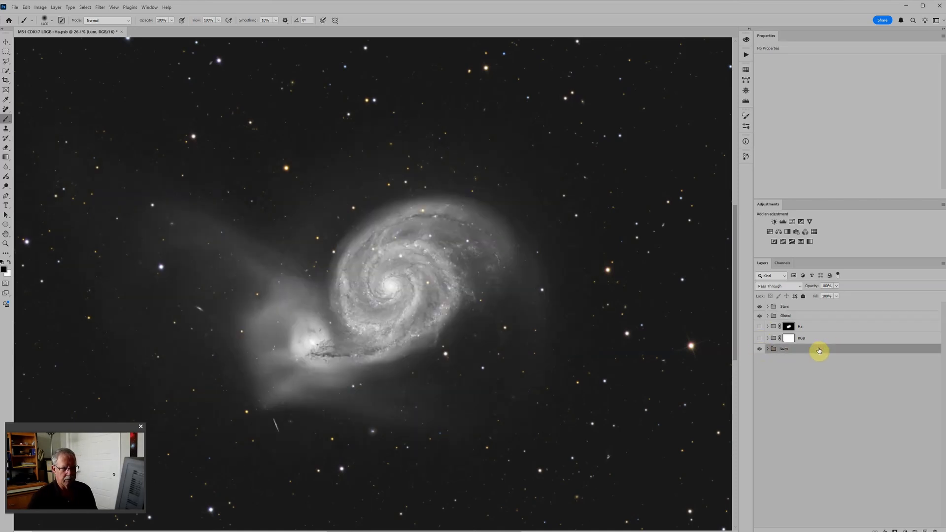
pyautogui.click(759, 338)
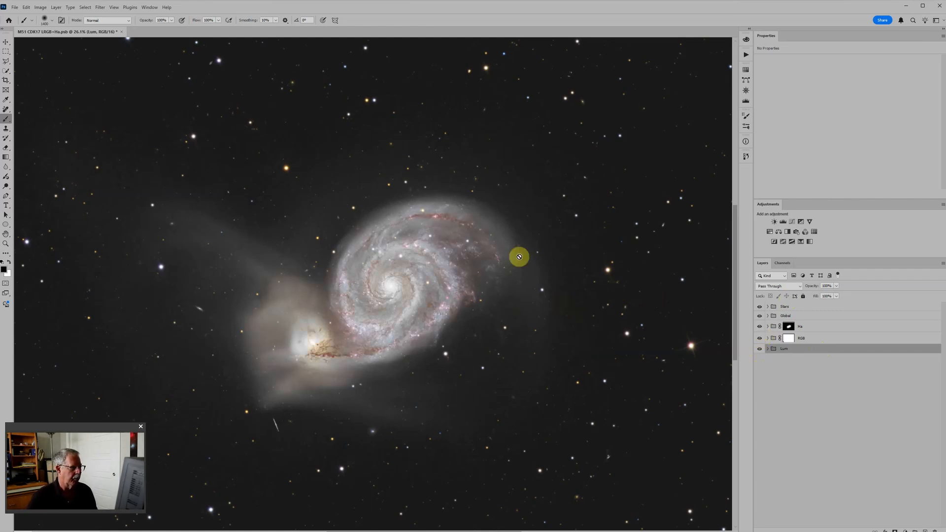
# Step: Expand the Ha group, hide the Stars, Global, RGB and Lum groups, and disable the Ha group's mask
pyautogui.click(768, 326)
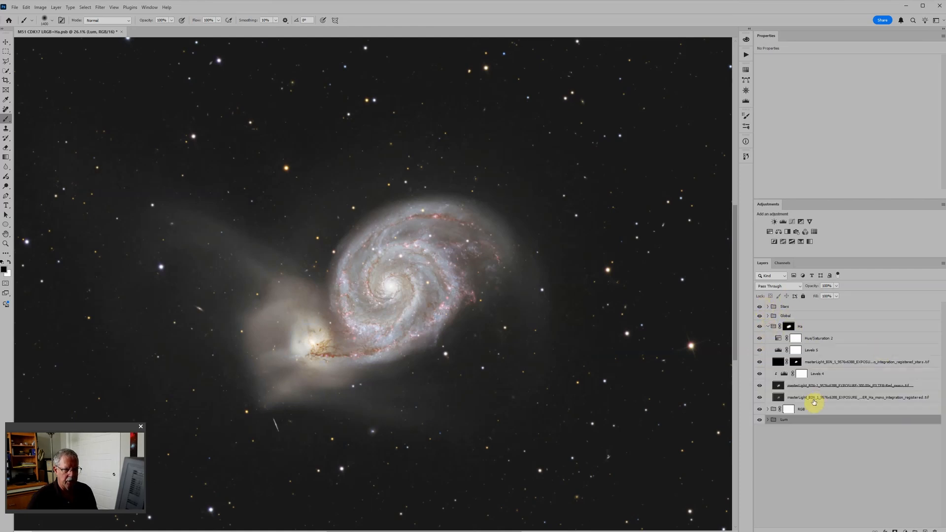
pyautogui.moveTo(759, 318); pyautogui.dragTo(759, 306)
pyautogui.moveTo(760, 410); pyautogui.dragTo(759, 419)
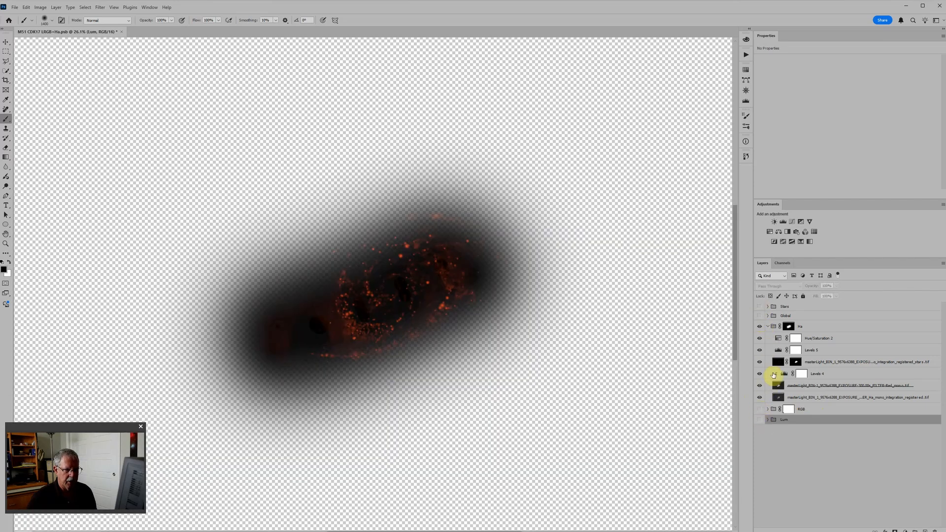
pyautogui.keyDown('shift'); pyautogui.click(788, 327); pyautogui.keyUp('shift')
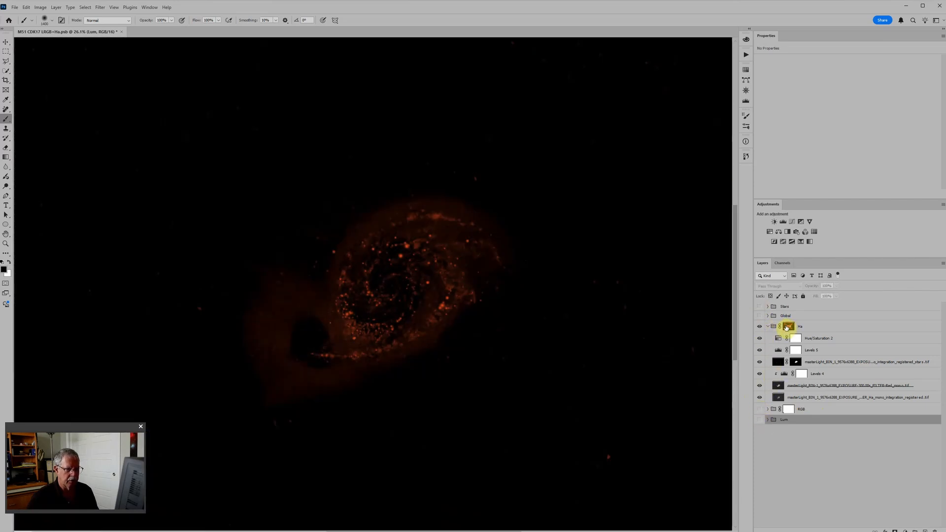
# Step: Hide every layer in the Ha group above the registered Ha master light and select that Ha layer
pyautogui.click(759, 339)
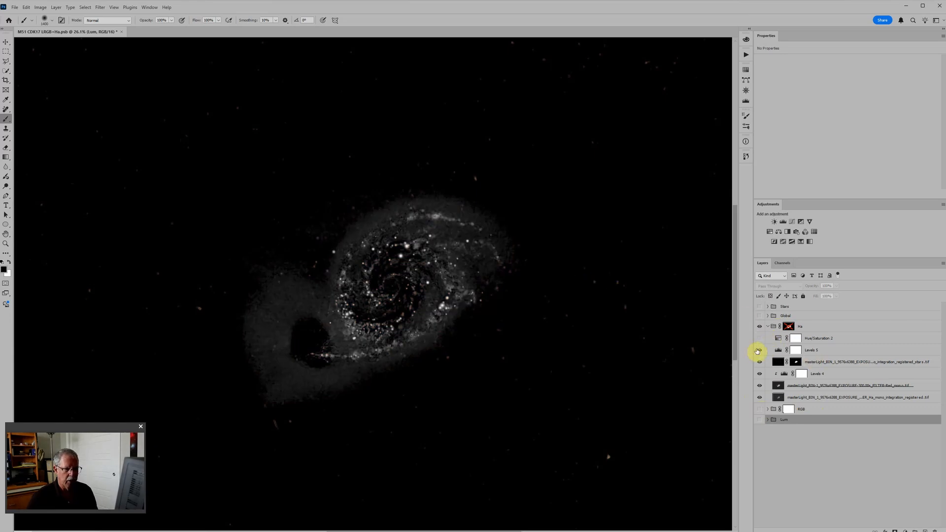
pyautogui.moveTo(759, 351); pyautogui.dragTo(760, 386)
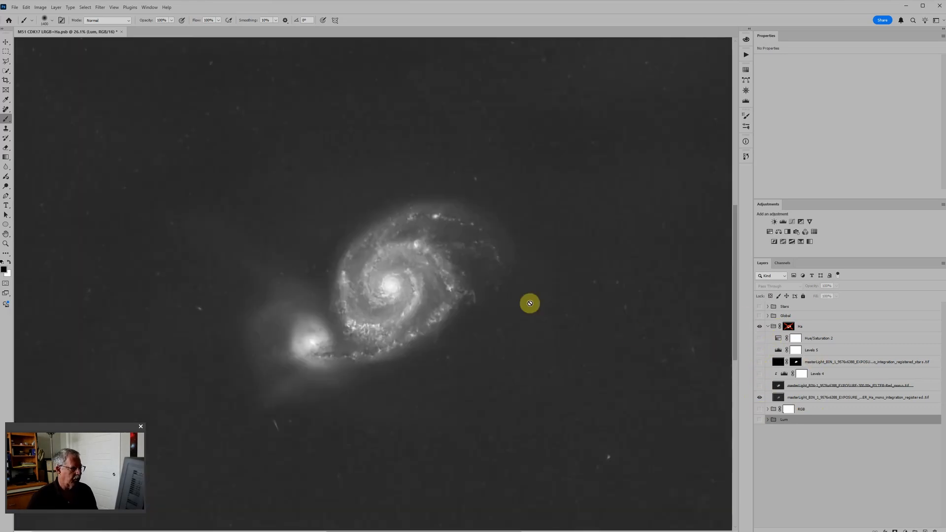
pyautogui.click(788, 398)
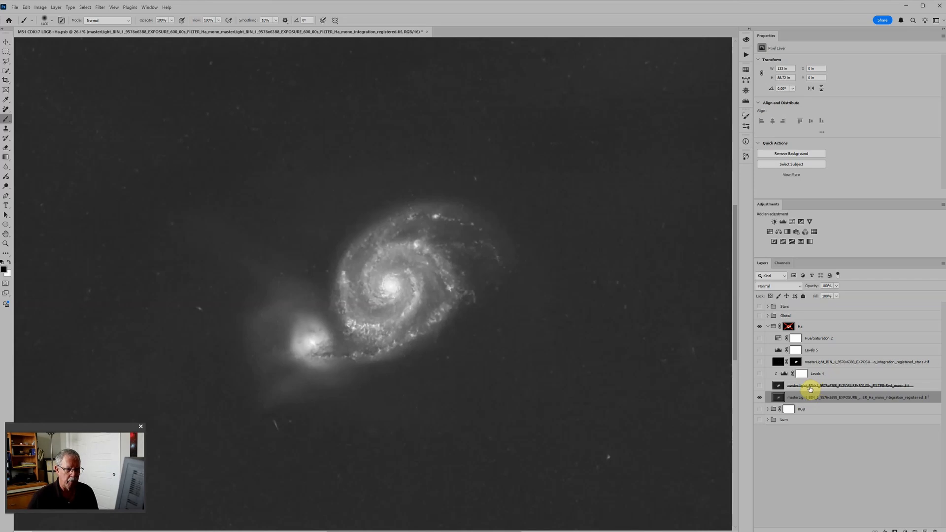
# Step: Show the Red master light layer in Subtract mode above the Ha layer, and enable its clipped Levels 4 adjustment
pyautogui.click(792, 385)
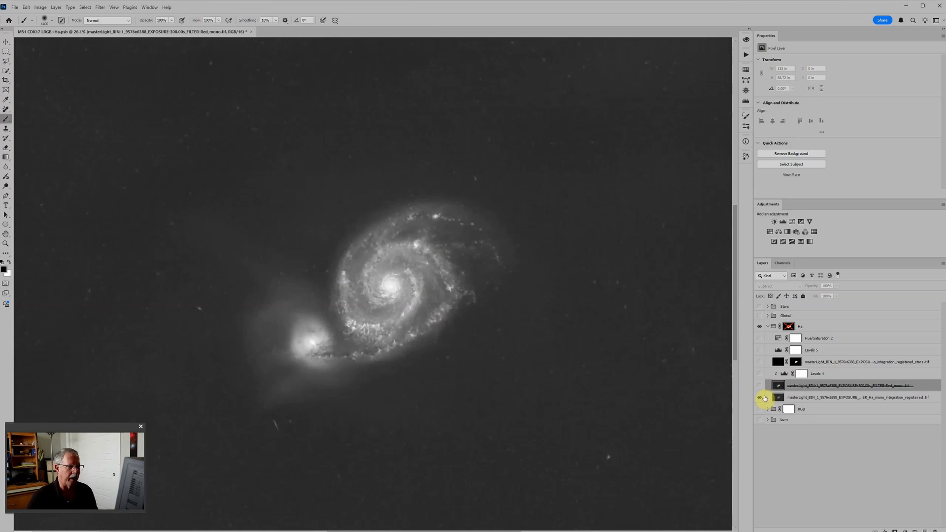
pyautogui.click(760, 386)
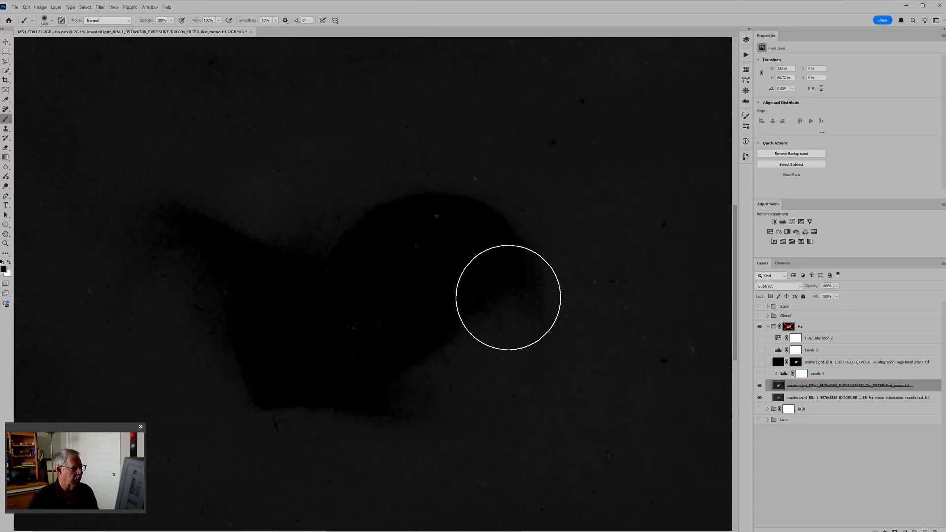
pyautogui.scroll(-2, 508, 298)
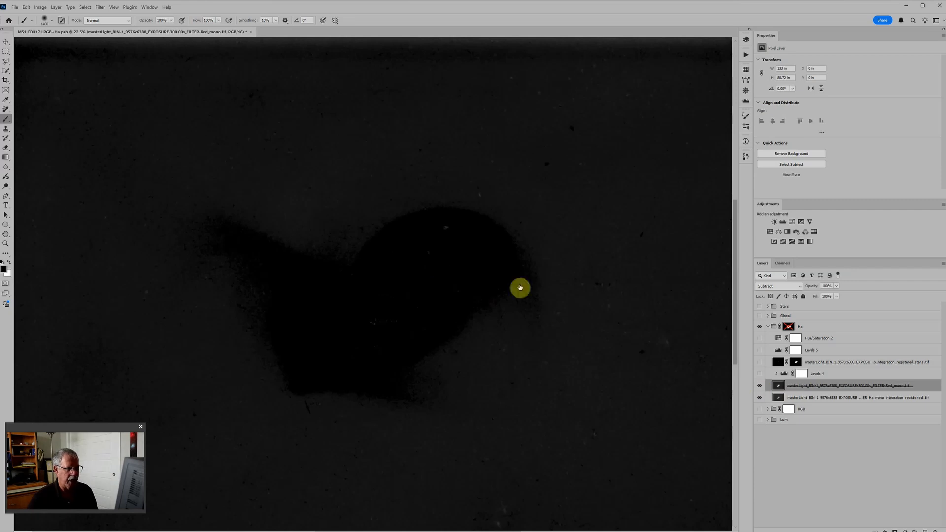
pyautogui.click(785, 375)
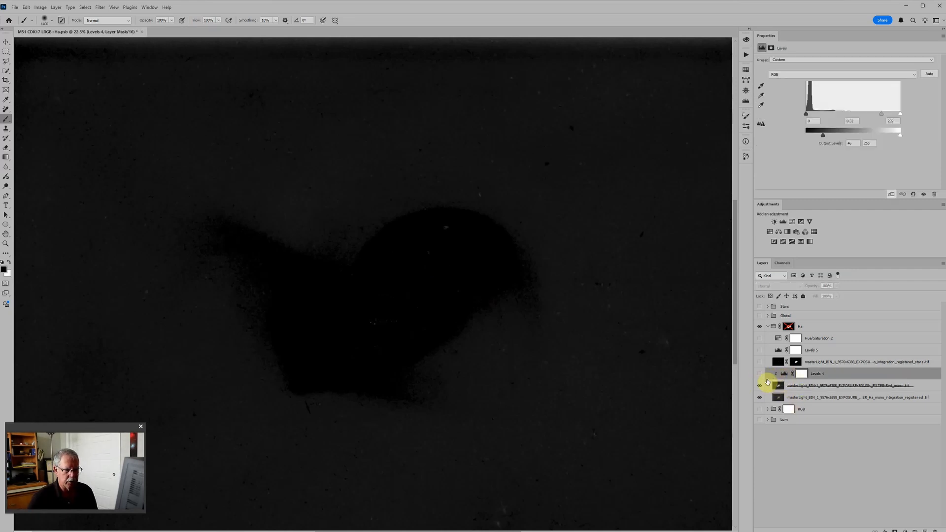
pyautogui.click(760, 375)
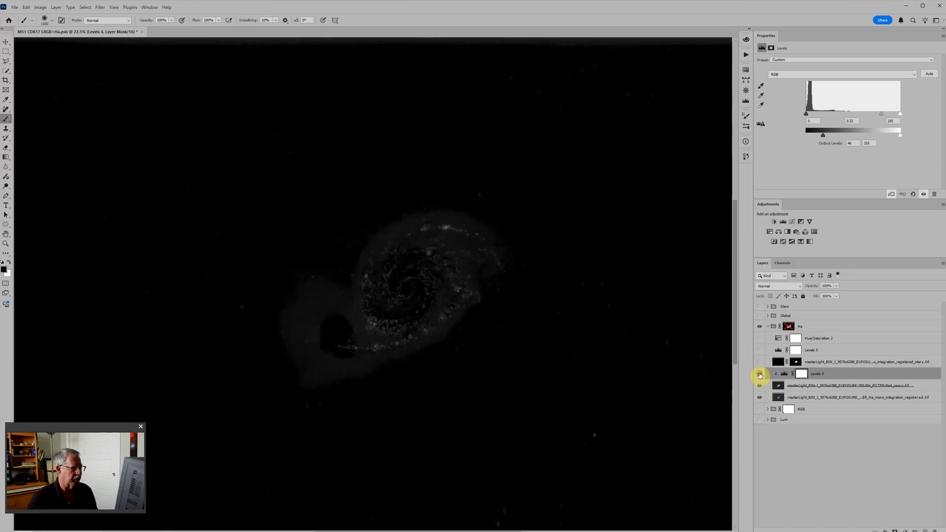
# Step: Set the midtone input of the Levels 4 adjustment to 0.37 and try adjusting its black output level
pyautogui.scroll(1, 451, 317)
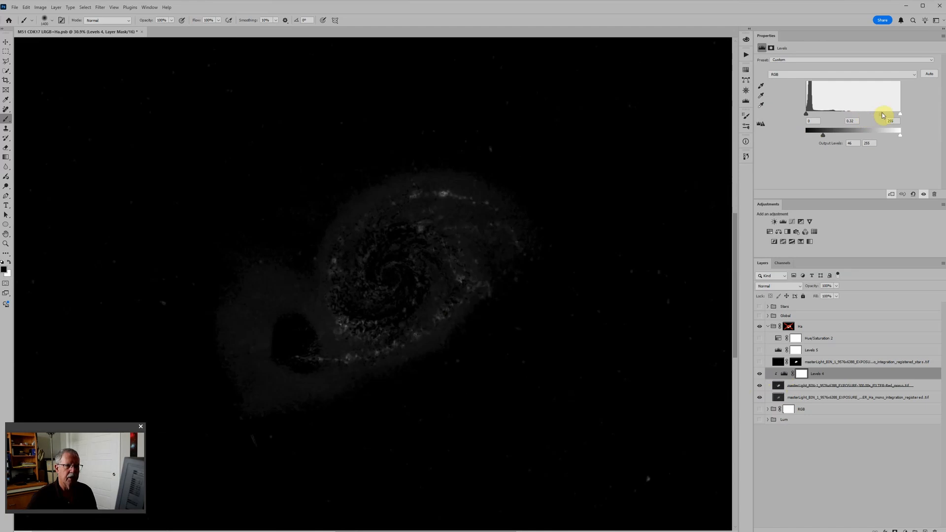
pyautogui.moveTo(881, 114)
pyautogui.mouseDown()
pyautogui.moveTo(893, 117)
pyautogui.moveTo(855, 117)
pyautogui.moveTo(890, 118)
pyautogui.mouseUp()
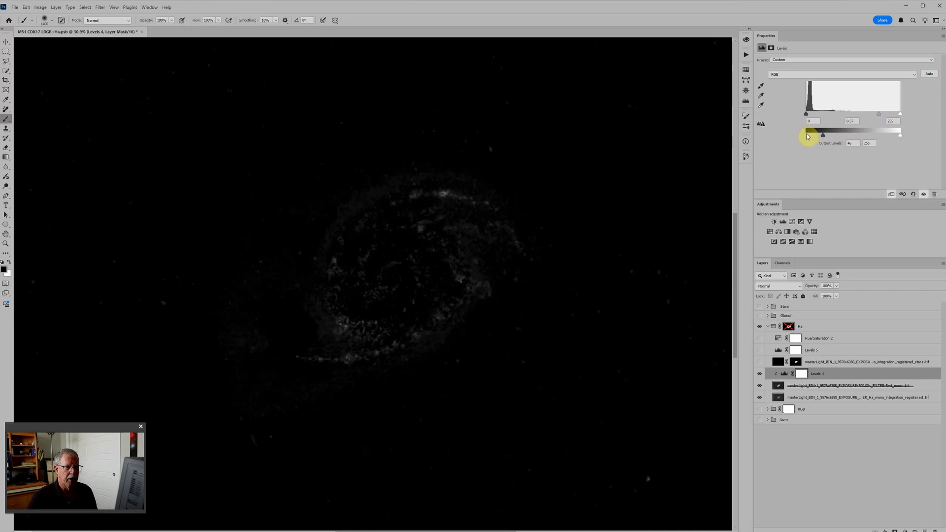
pyautogui.moveTo(823, 136)
pyautogui.mouseDown()
pyautogui.moveTo(809, 137)
pyautogui.moveTo(823, 141)
pyautogui.mouseUp()
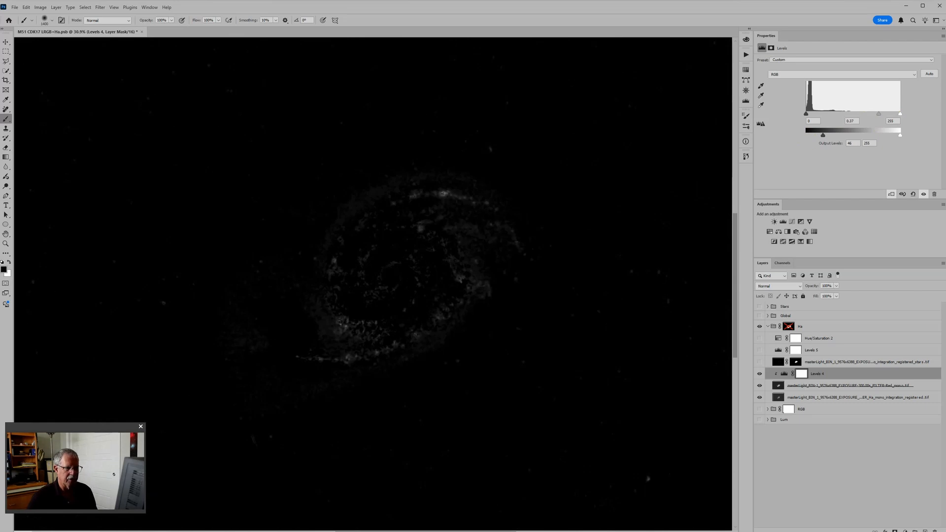
# Step: Show the registered Ha stars layer above Levels 4 and lower its opacity
pyautogui.click(813, 363)
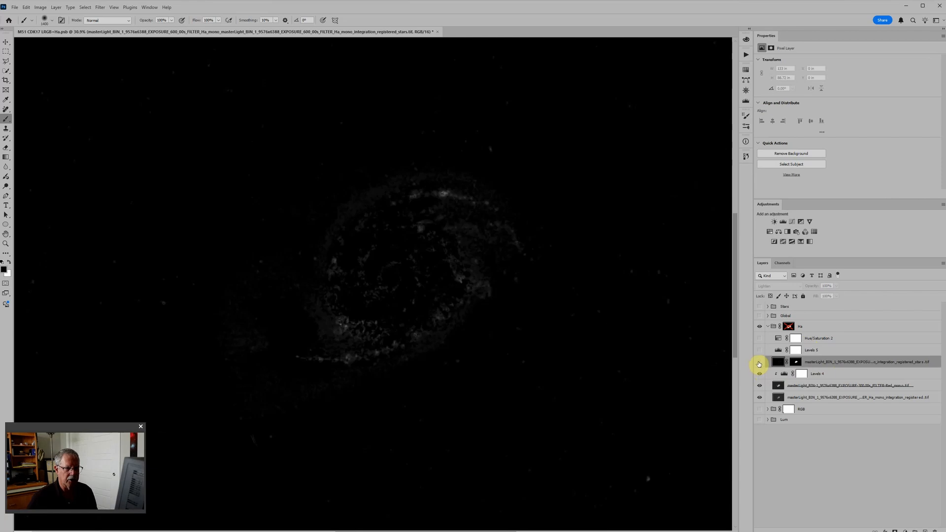
pyautogui.click(759, 364)
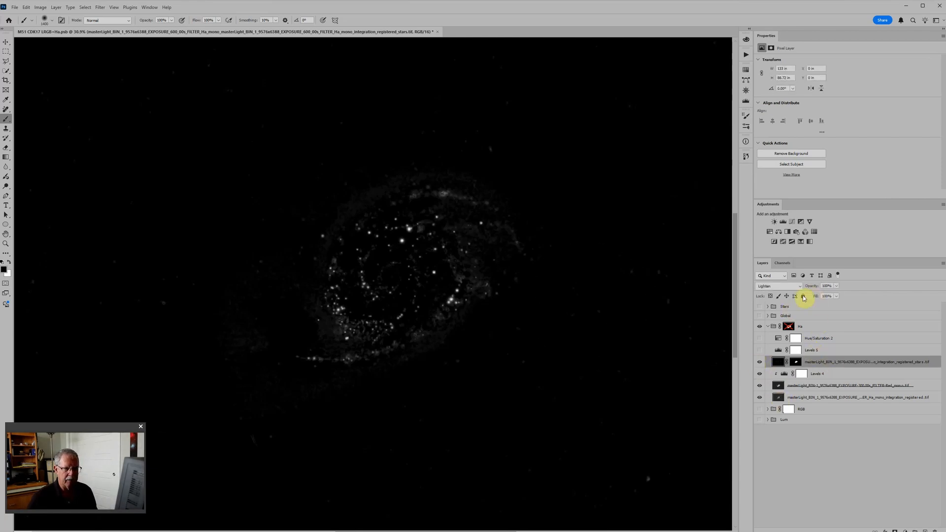
pyautogui.moveTo(812, 286); pyautogui.dragTo(800, 288)
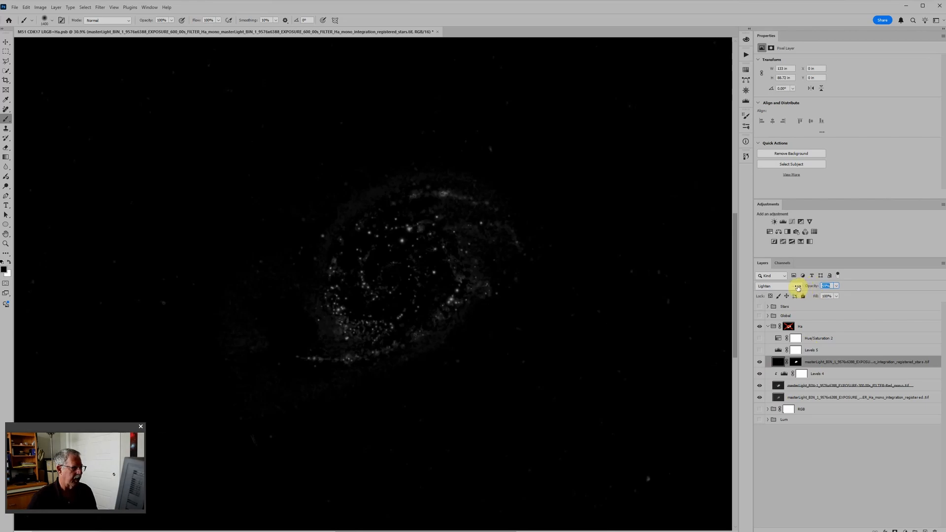
# Step: Enable the Levels 5 and Hue/Saturation 2 adjustments in the Ha group and open the settings of each
pyautogui.click(758, 352)
pyautogui.click(780, 357)
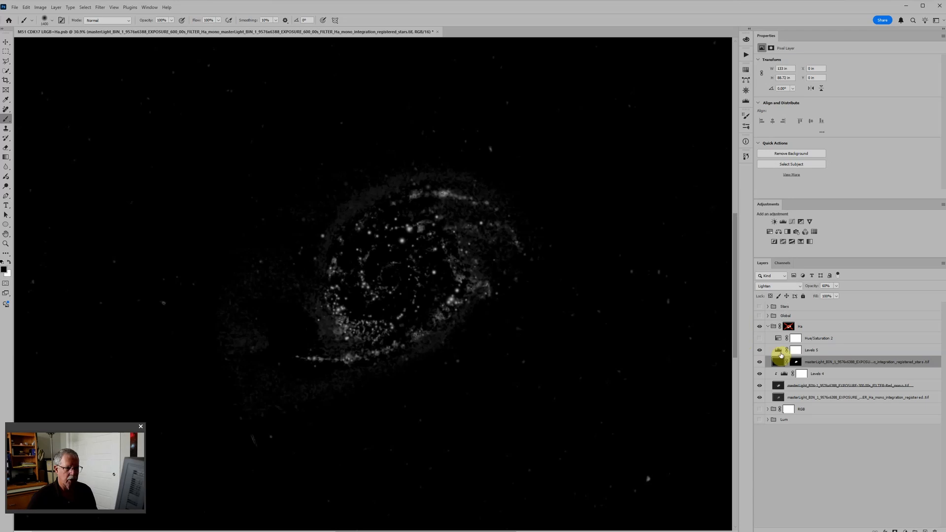
pyautogui.click(779, 351)
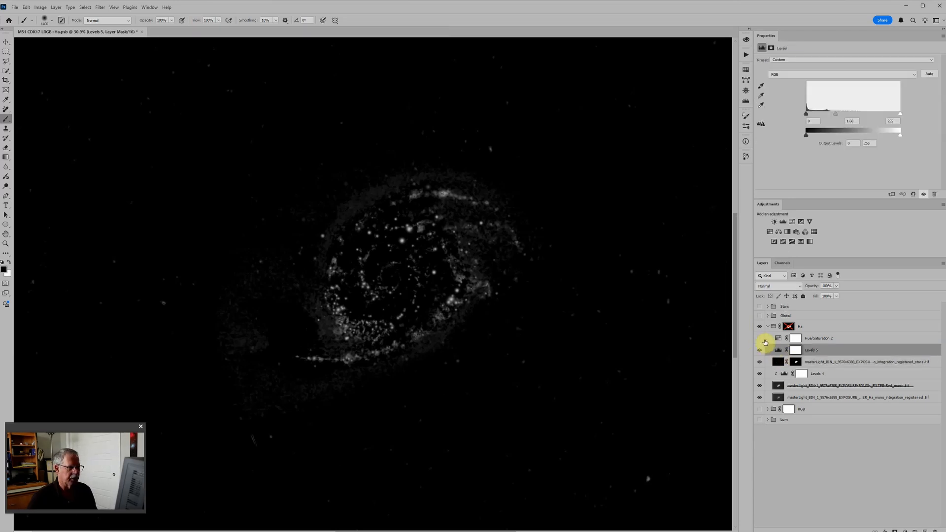
pyautogui.click(759, 339)
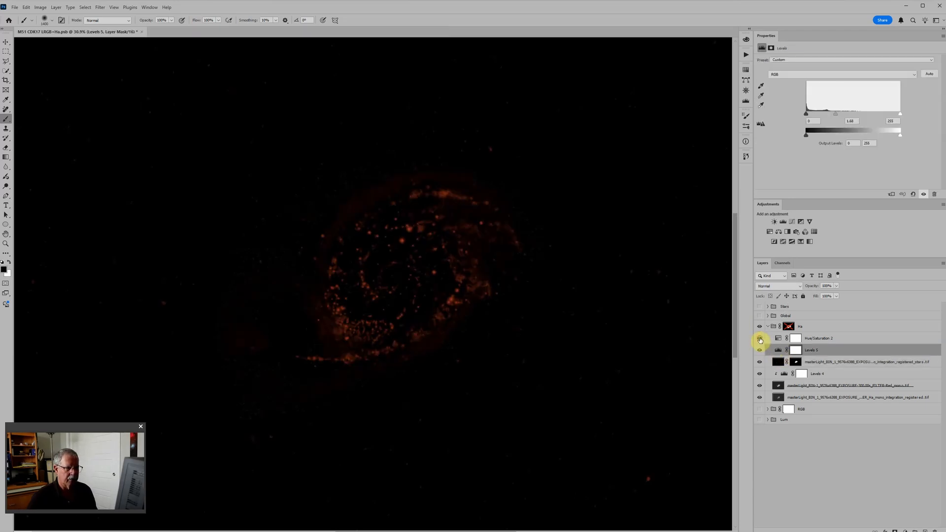
pyautogui.scroll(-1, 591, 274)
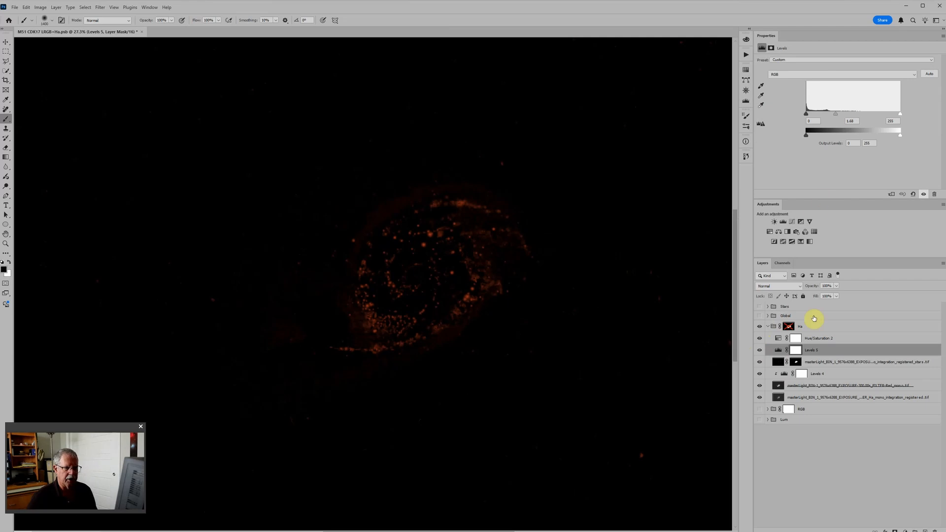
pyautogui.click(781, 340)
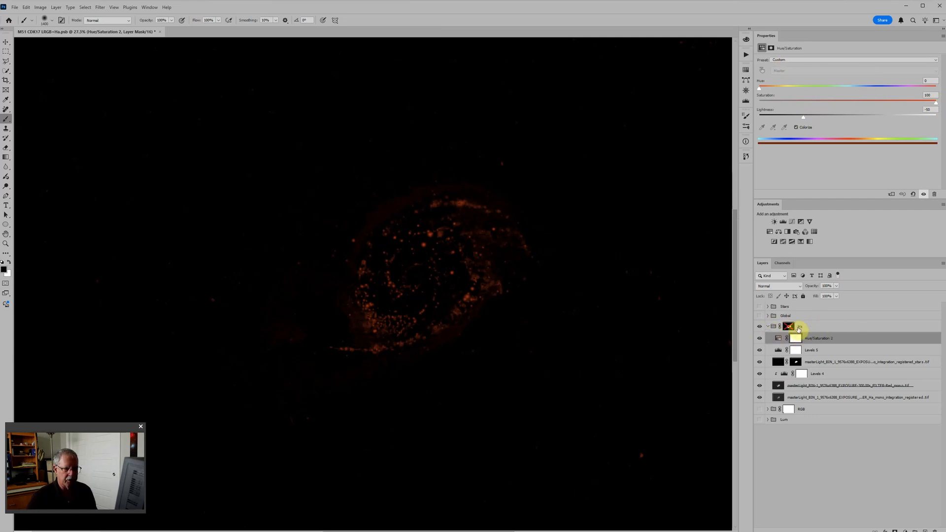
# Step: Re-enable the Ha group's layer mask and paint on it in black across the galaxy's central area
pyautogui.scroll(-3, 636, 284)
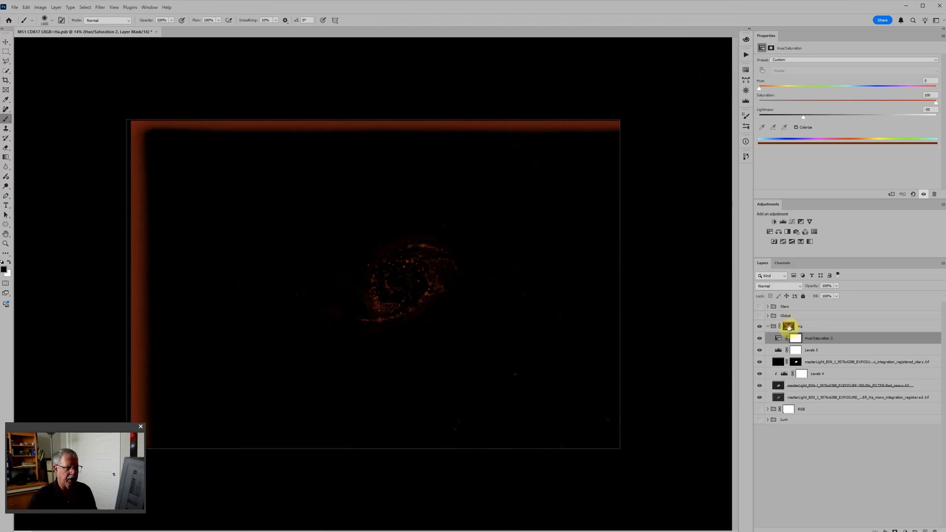
pyautogui.click(788, 326)
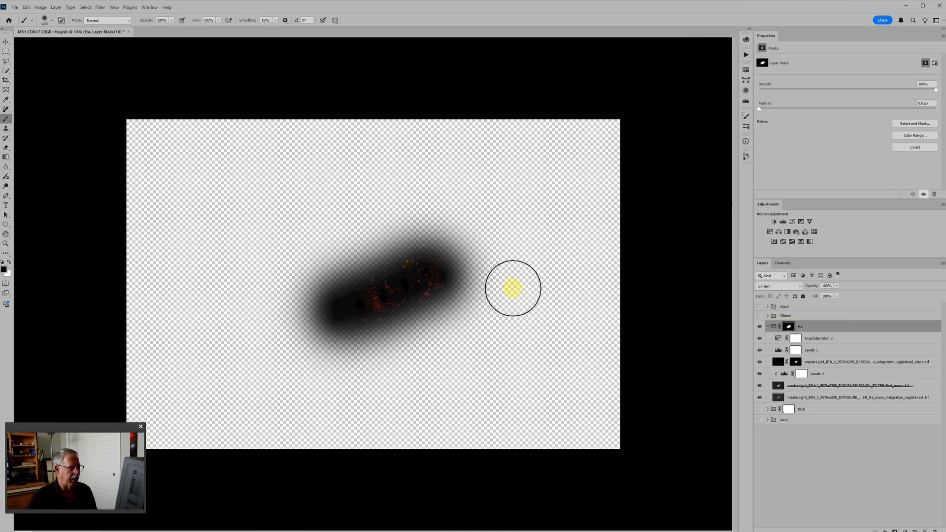
pyautogui.moveTo(466, 283); pyautogui.dragTo(390, 281)
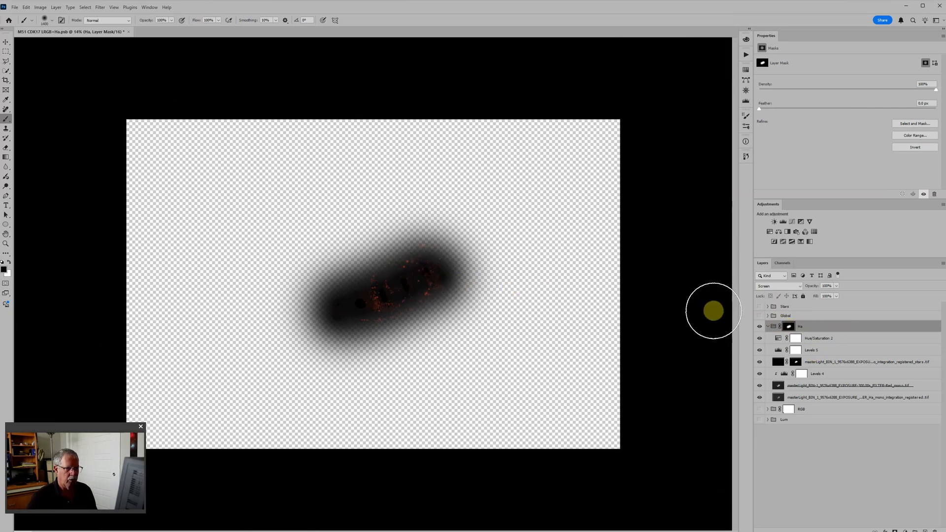
# Step: Paint the Ha group's mask in white with an enlarged soft brush to reveal the Ha detail across the whole galaxy
pyautogui.press('x')
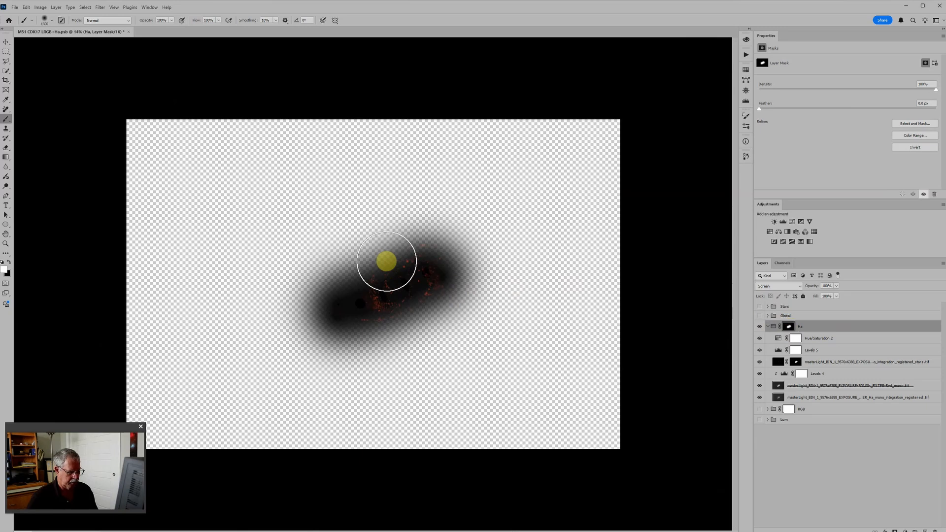
pyautogui.press(']')
pyautogui.press(']')
pyautogui.press(']')
pyautogui.press(']')
pyautogui.moveTo(386, 259)
pyautogui.mouseDown()
pyautogui.moveTo(343, 275)
pyautogui.moveTo(377, 268)
pyautogui.moveTo(374, 286)
pyautogui.moveTo(392, 315)
pyautogui.moveTo(426, 296)
pyautogui.moveTo(427, 252)
pyautogui.moveTo(347, 310)
pyautogui.moveTo(367, 310)
pyautogui.moveTo(333, 311)
pyautogui.moveTo(439, 268)
pyautogui.mouseUp()
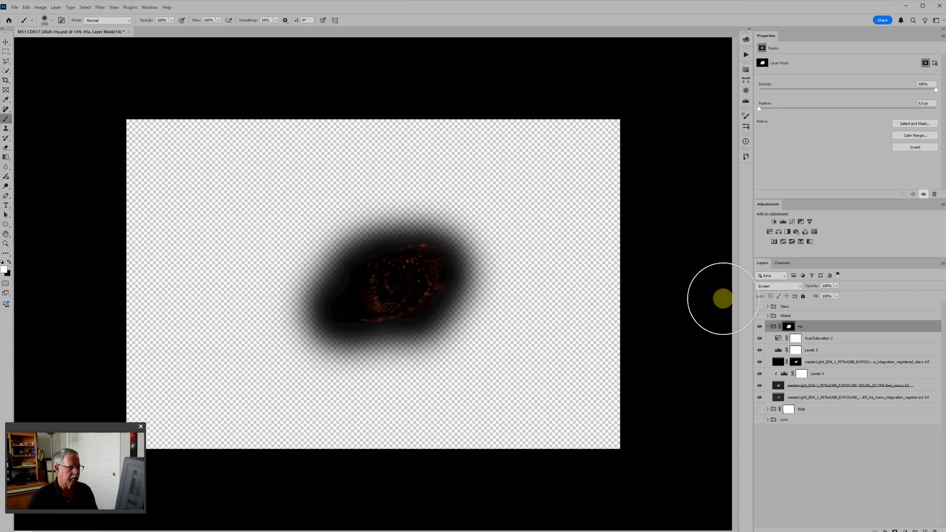
# Step: Show the RGB, Lum, Global and Stars groups again to view the full composite with the Ha blended in
pyautogui.moveTo(761, 409); pyautogui.dragTo(760, 425)
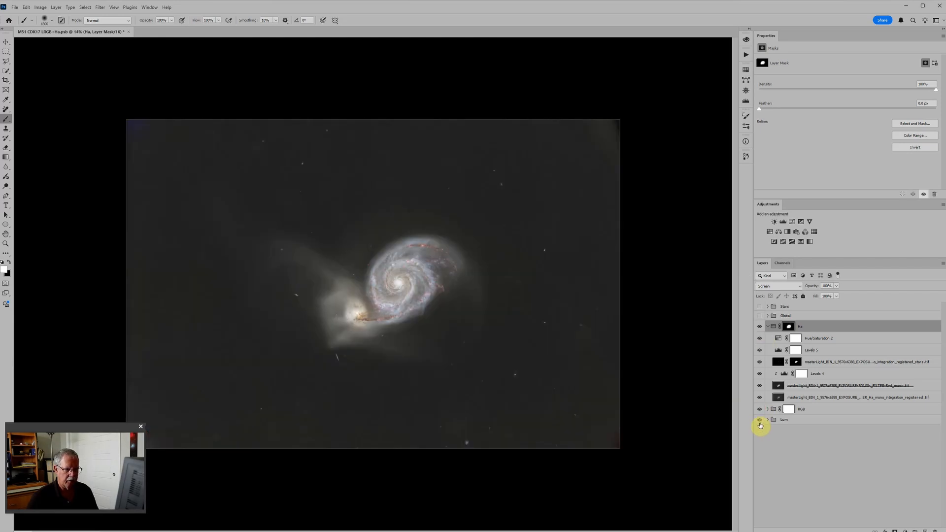
pyautogui.click(760, 315)
pyautogui.scroll(6, 522, 312)
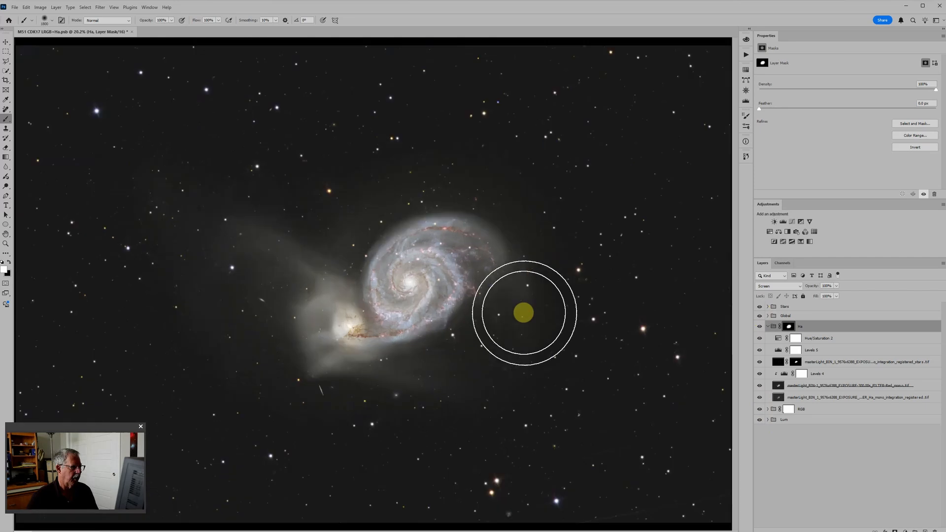